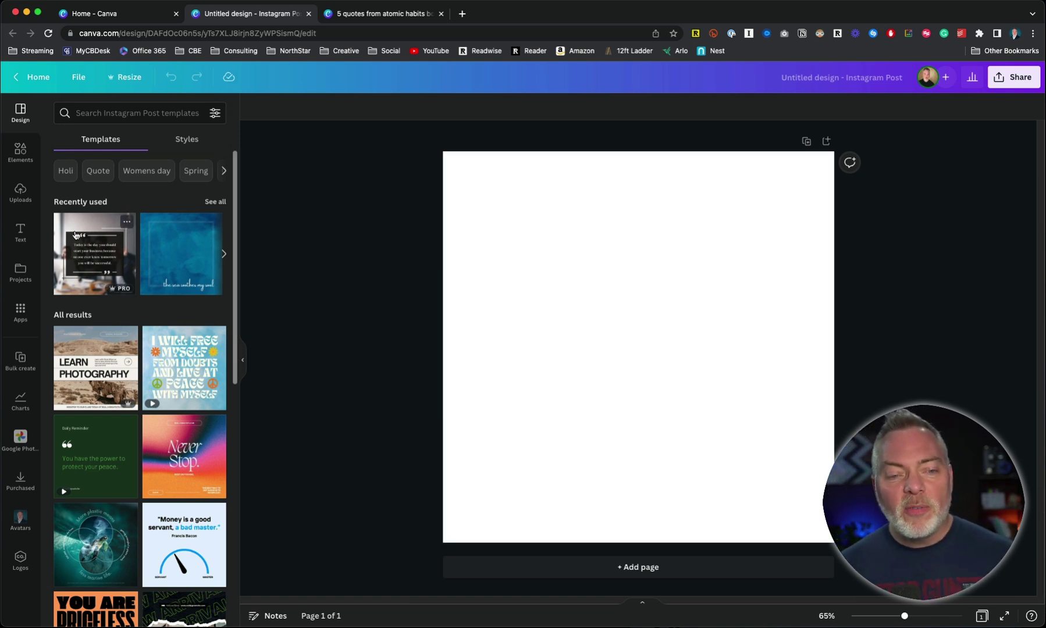
Step: Browse the Instagram Post templates and search them for "quote"
{"action": "scroll", "coordinate": [79, 282], "scroll_direction": "down", "scroll_amount": 5}
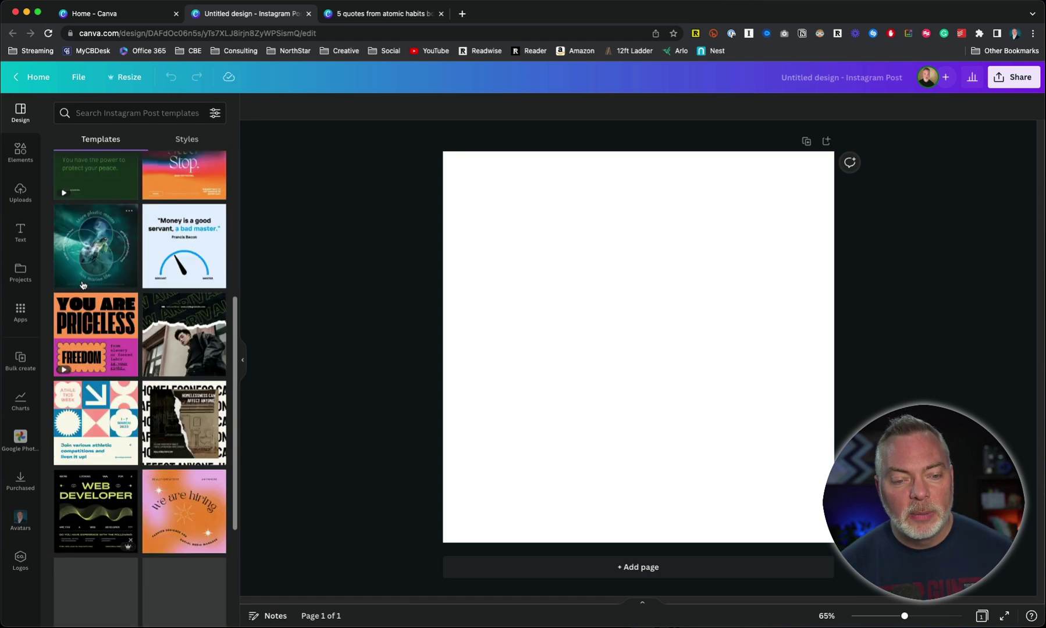
{"action": "scroll", "coordinate": [82, 285], "scroll_direction": "down", "scroll_amount": 3}
{"action": "scroll", "coordinate": [81, 285], "scroll_direction": "up", "scroll_amount": 10}
{"action": "left_click", "coordinate": [108, 111]}
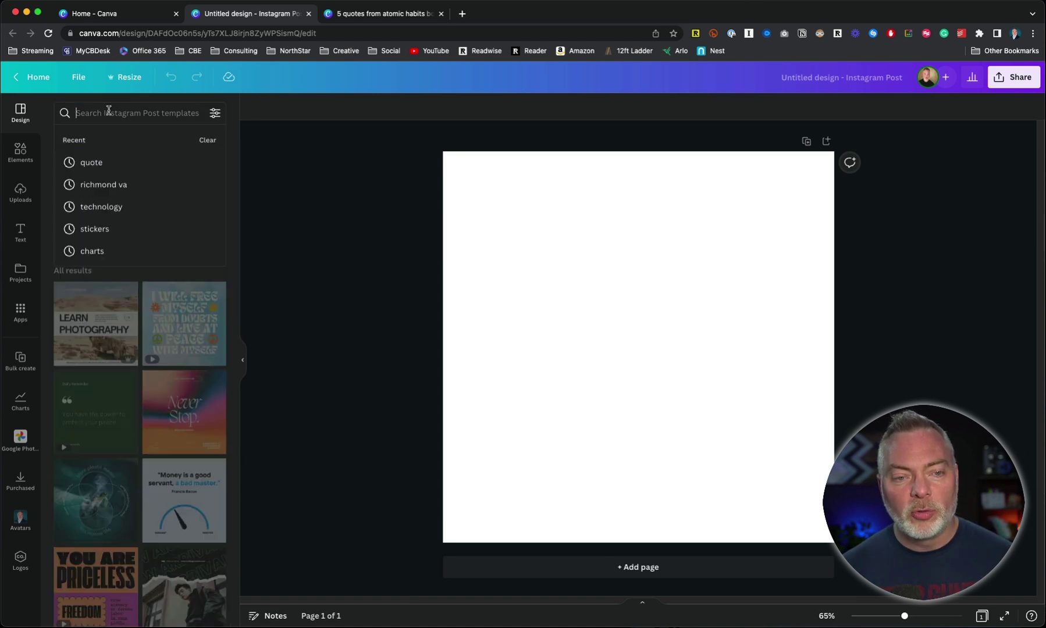
{"action": "type", "text": "quote"}
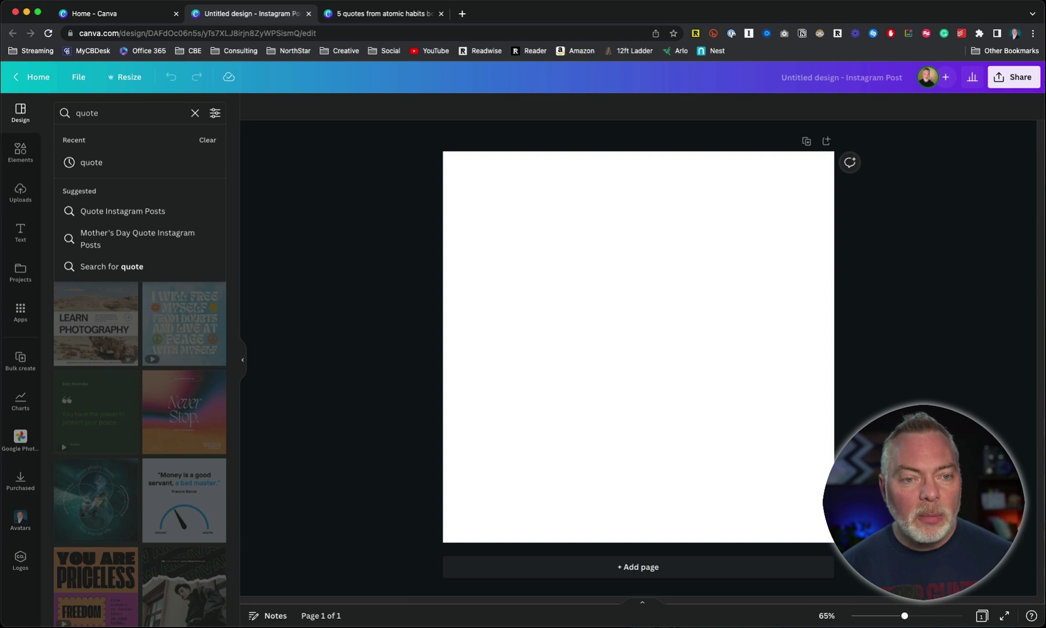
{"action": "key", "text": "Return"}
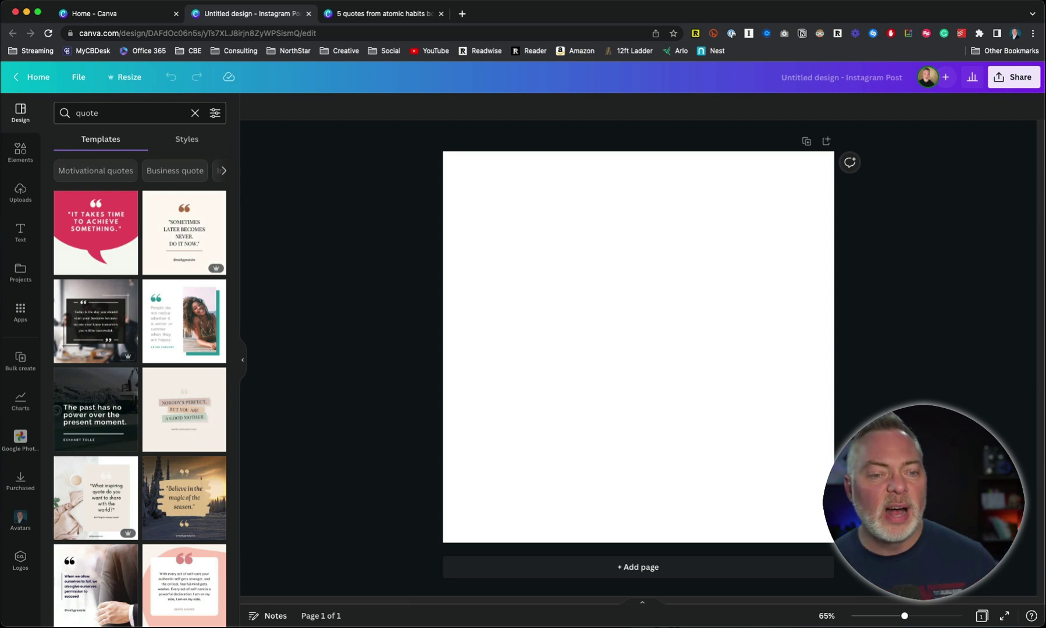
Step: Apply the snowy sunset quote template reading "Believe in the magic of the season." to the blank page
{"action": "scroll", "coordinate": [152, 263], "scroll_direction": "down", "scroll_amount": 2}
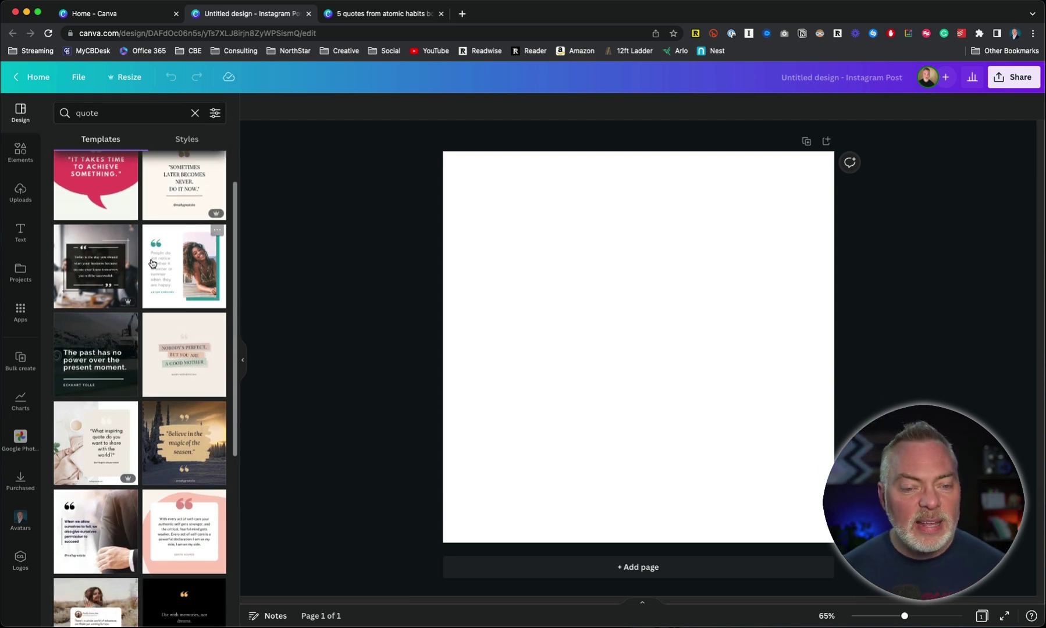
{"action": "scroll", "coordinate": [150, 262], "scroll_direction": "down", "scroll_amount": 3}
{"action": "scroll", "coordinate": [142, 273], "scroll_direction": "down", "scroll_amount": 1}
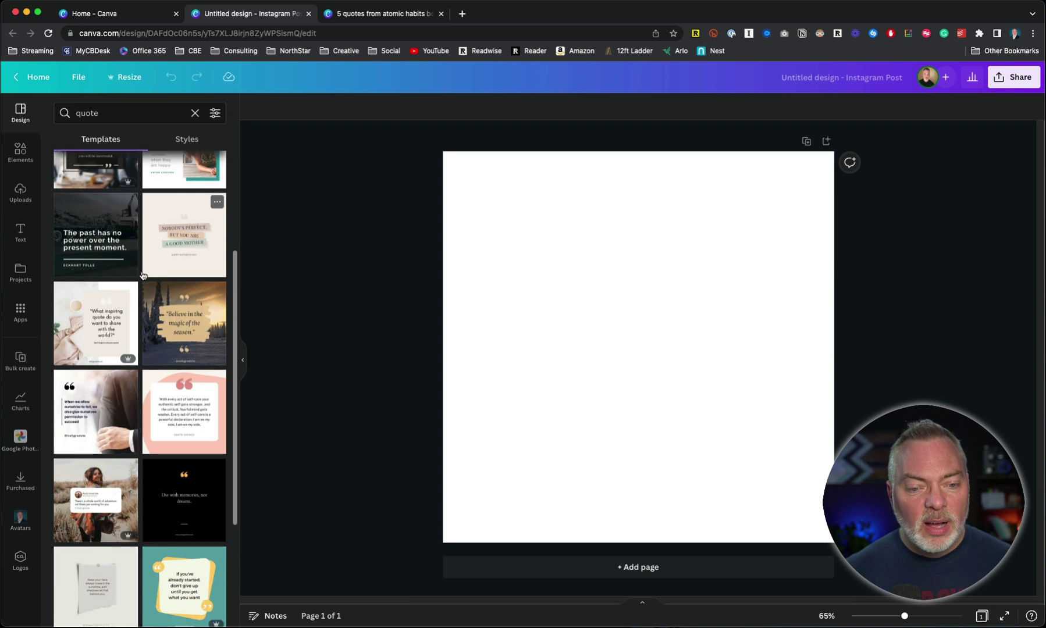
{"action": "left_click", "coordinate": [181, 324]}
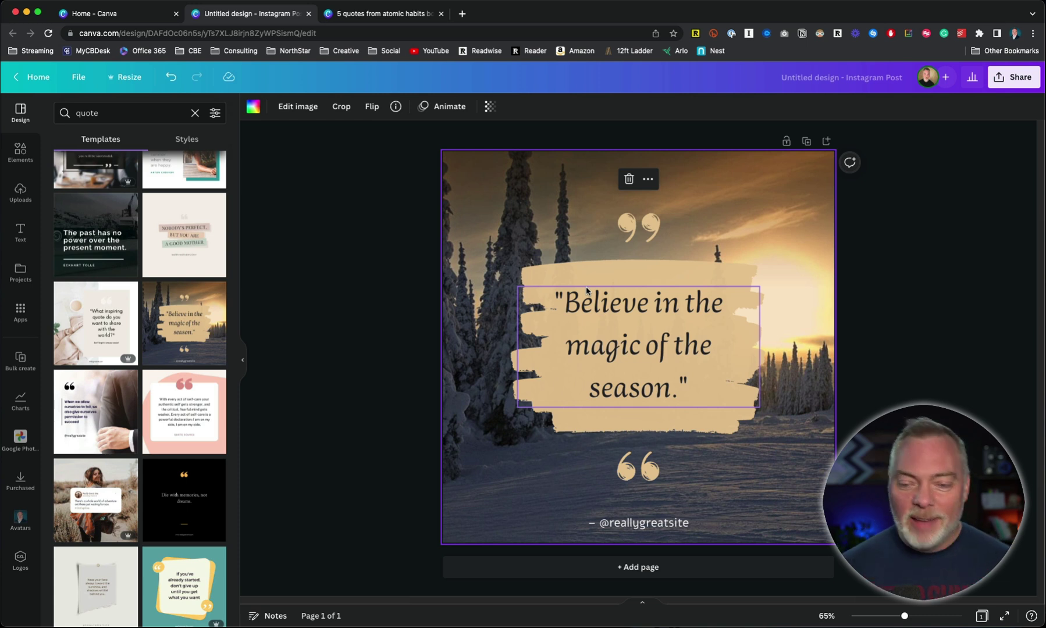
{"action": "left_click", "coordinate": [631, 527]}
{"action": "left_click", "coordinate": [631, 525]}
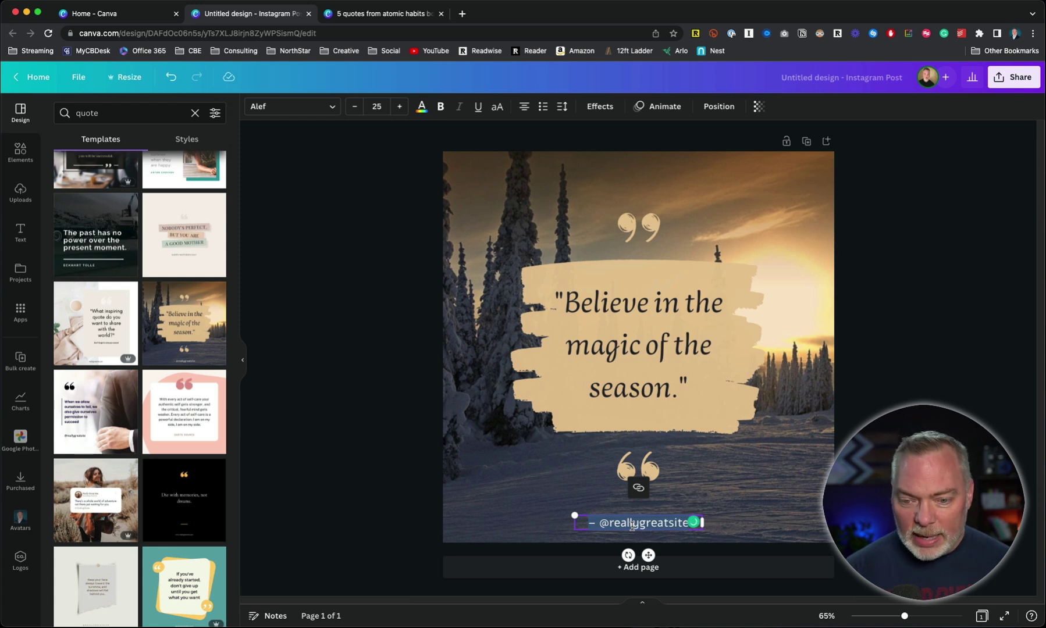
{"action": "type", "text": "matthe"}
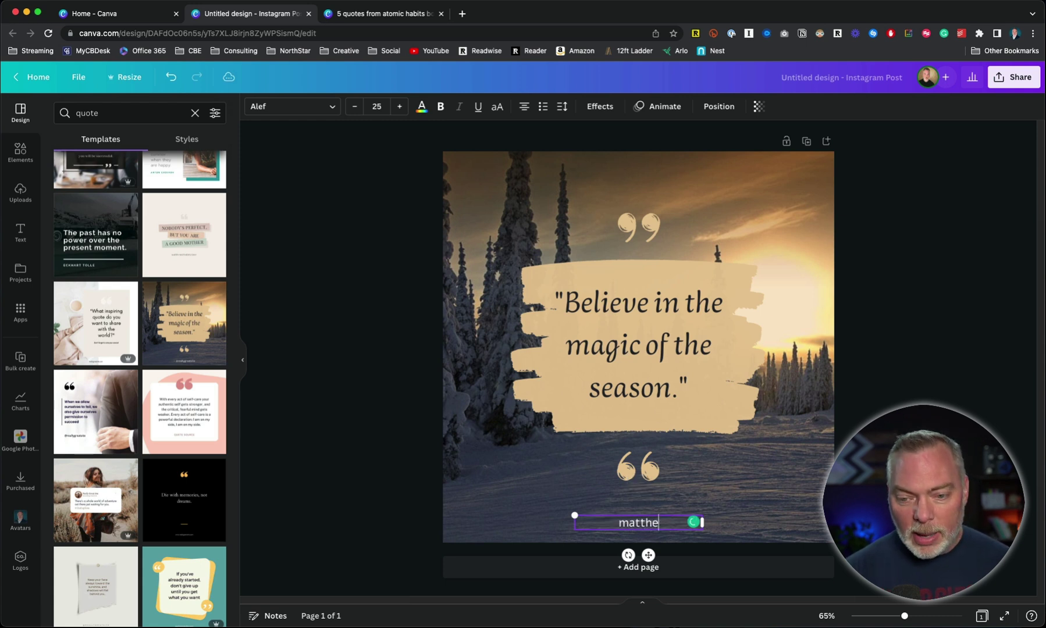
{"action": "type", "text": "wrathbun.com"}
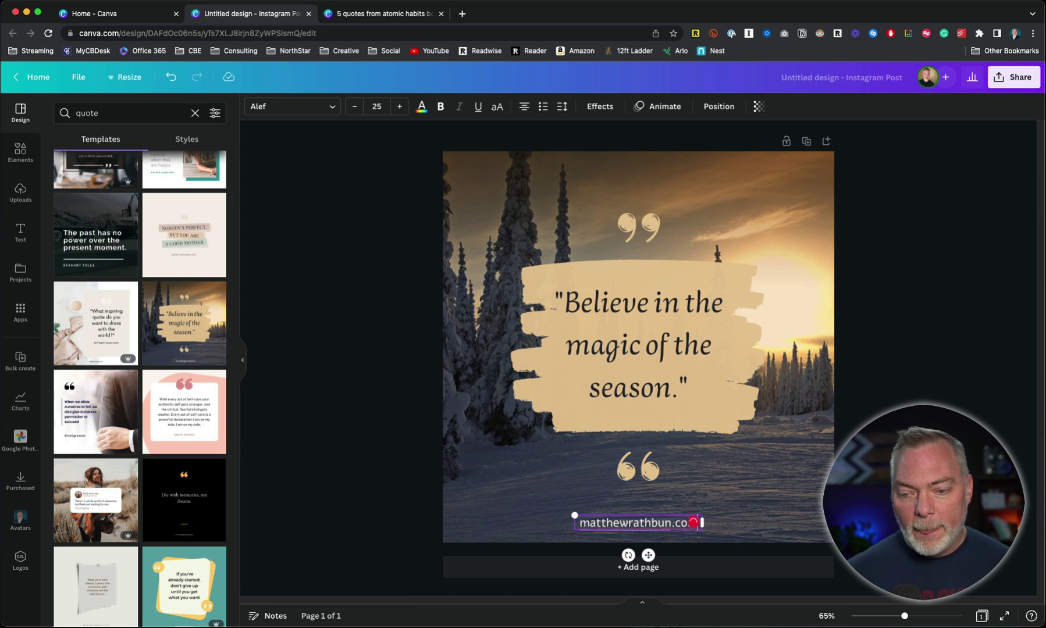
{"action": "left_click", "coordinate": [407, 502]}
{"action": "left_click_drag", "start_coordinate": [638, 522], "coordinate": [763, 521]}
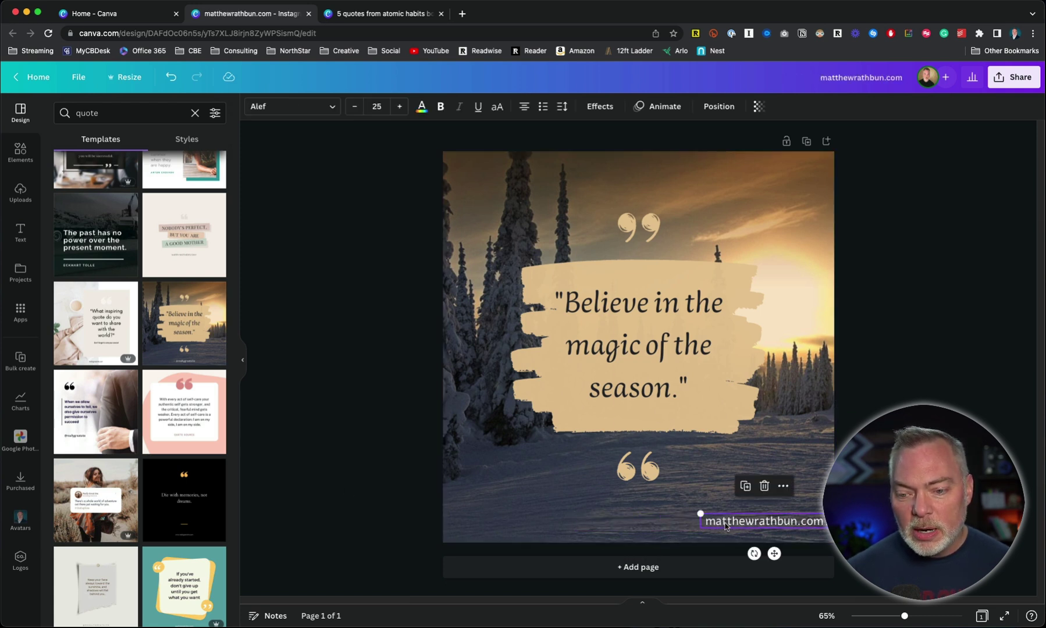
Step: Add the white brand logo, shrink it and place it in the lower-left corner of the design
{"action": "left_click", "coordinate": [15, 557]}
{"action": "left_click", "coordinate": [166, 178]}
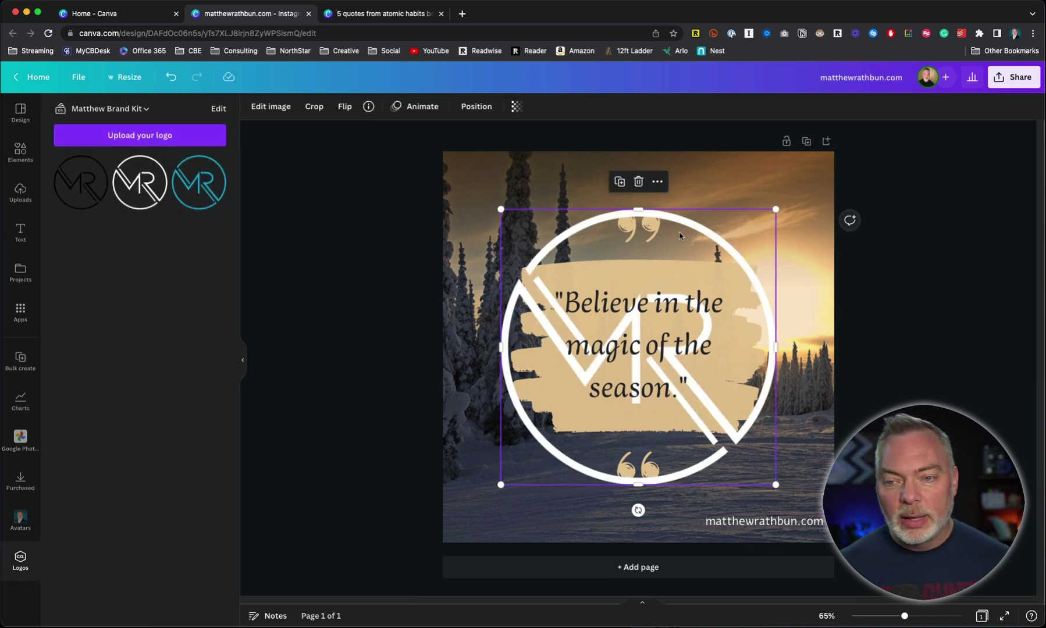
{"action": "left_click_drag", "start_coordinate": [775, 205], "coordinate": [584, 408]}
{"action": "left_click_drag", "start_coordinate": [544, 447], "coordinate": [507, 499]}
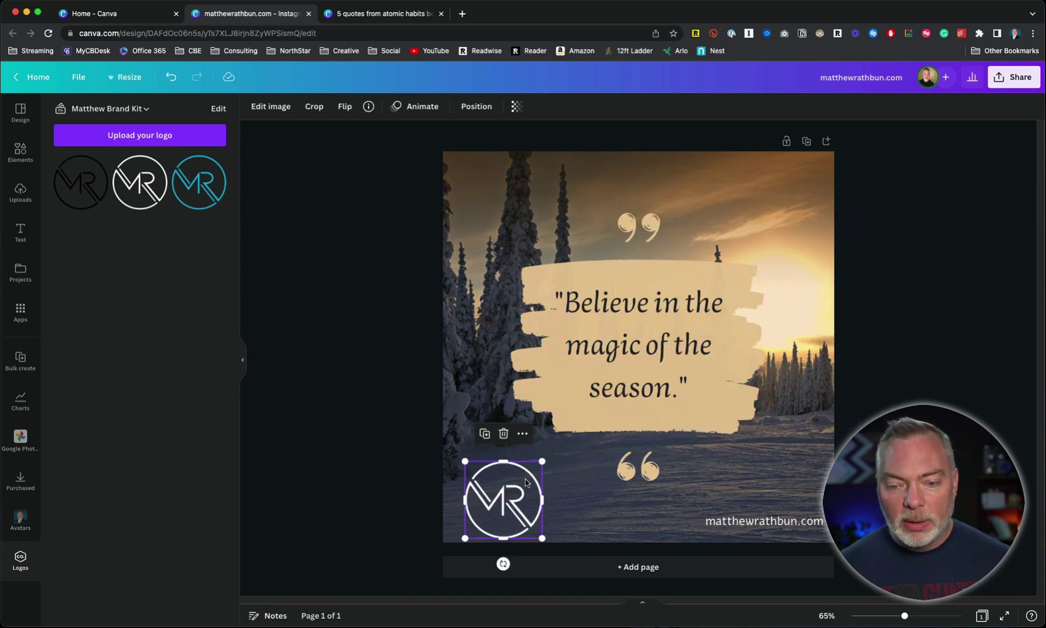
{"action": "left_click_drag", "start_coordinate": [539, 465], "coordinate": [506, 500]}
Step: Set the main quote text to the brand font Geometos Neue Bold at size 59
{"action": "left_click", "coordinate": [615, 354]}
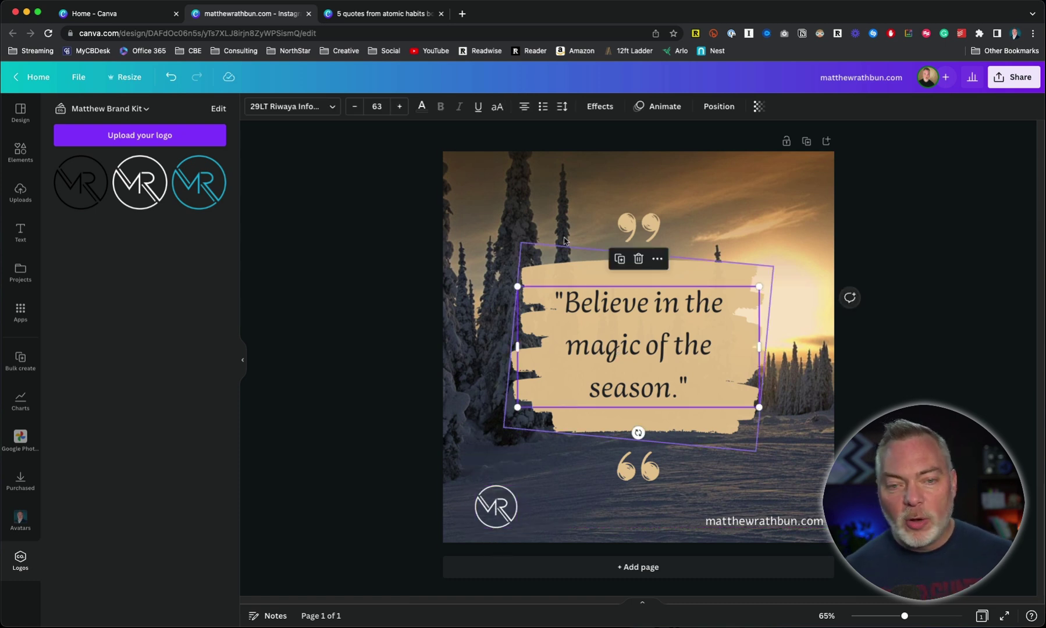
{"action": "left_click", "coordinate": [328, 107]}
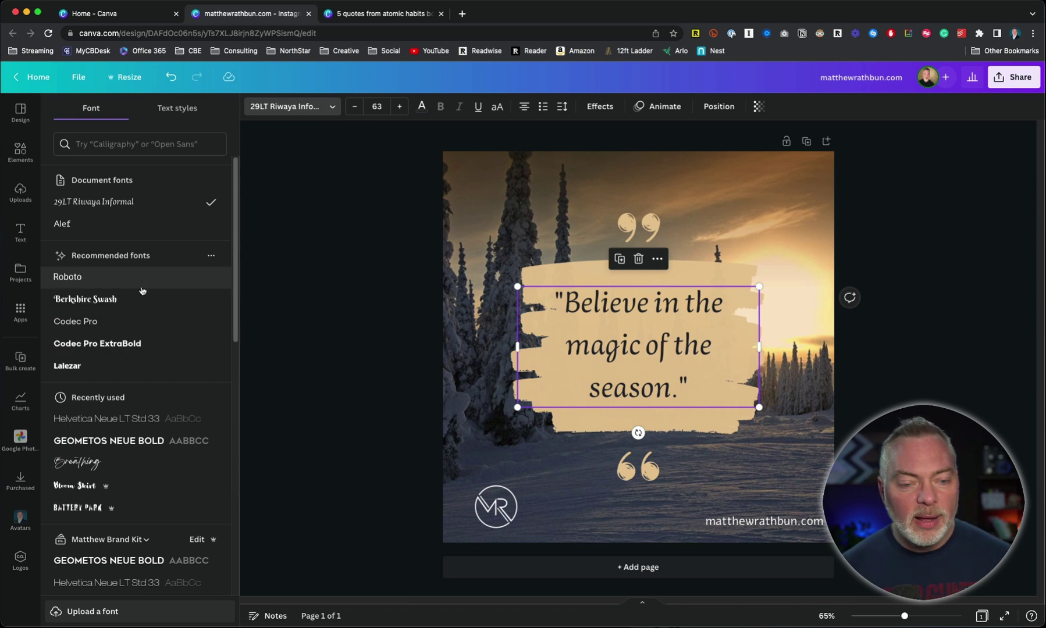
{"action": "scroll", "coordinate": [144, 400], "scroll_direction": "down", "scroll_amount": 3}
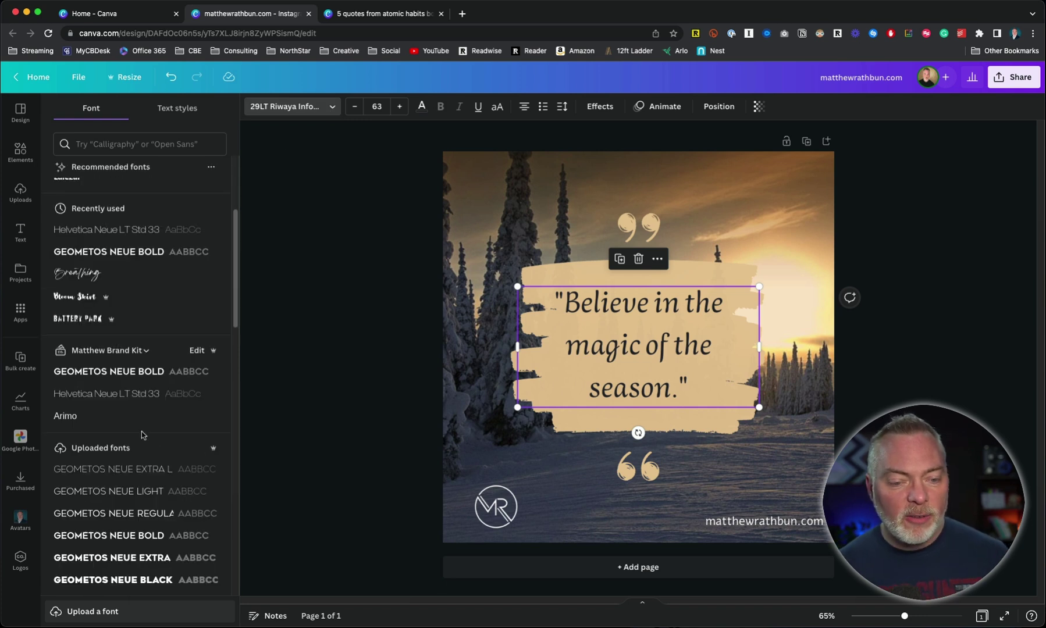
{"action": "left_click", "coordinate": [117, 371]}
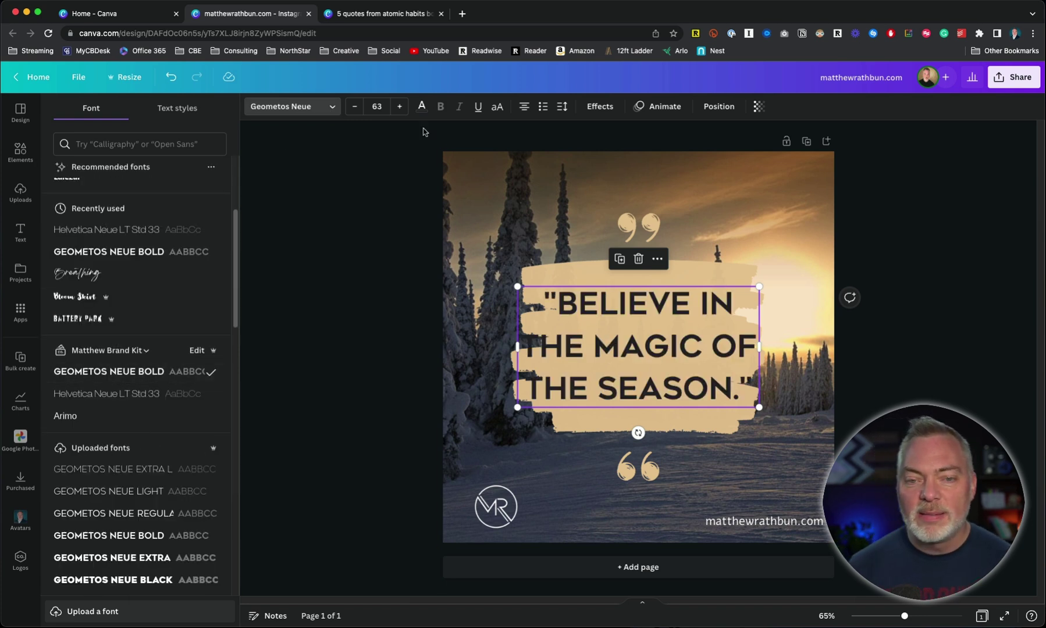
{"action": "left_click", "coordinate": [354, 105]}
{"action": "left_click", "coordinate": [355, 105]}
{"action": "left_click", "coordinate": [354, 106]}
{"action": "left_click", "coordinate": [354, 106]}
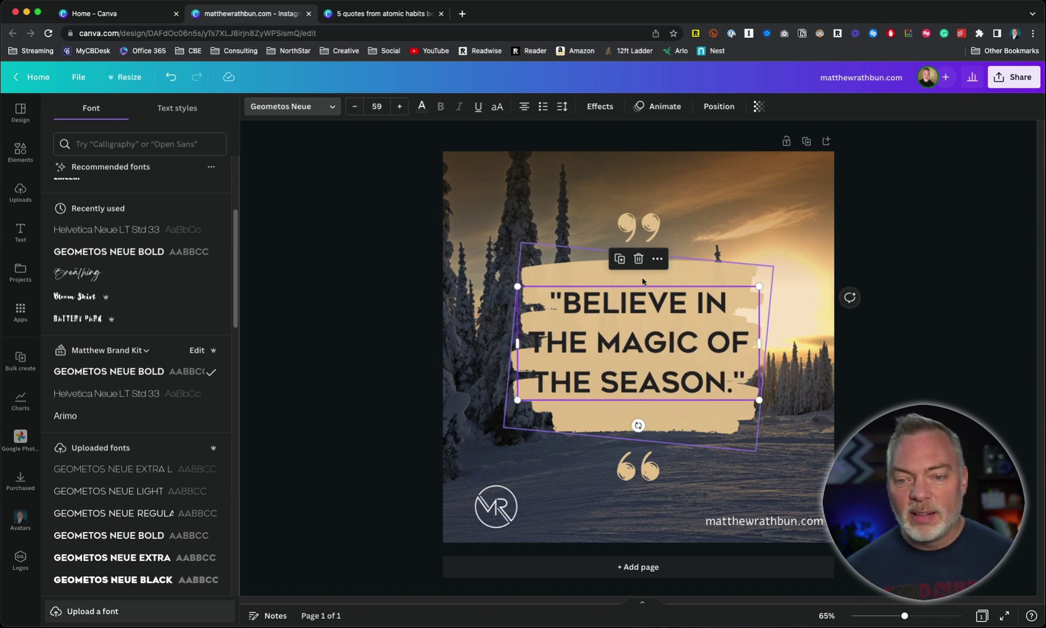
Step: Enlarge and recentre the brush stroke, and offset the quotation marks to its lower-left and upper-right edges
{"action": "left_click", "coordinate": [577, 280]}
{"action": "left_click_drag", "start_coordinate": [518, 243], "coordinate": [447, 214]}
{"action": "mouse_move", "coordinate": [585, 273]}
{"action": "left_mouse_down"}
{"action": "mouse_move", "coordinate": [544, 247]}
{"action": "mouse_move", "coordinate": [603, 287]}
{"action": "left_mouse_up"}
{"action": "left_click_drag", "start_coordinate": [619, 470], "coordinate": [536, 473]}
{"action": "left_click_drag", "start_coordinate": [640, 222], "coordinate": [732, 195]}
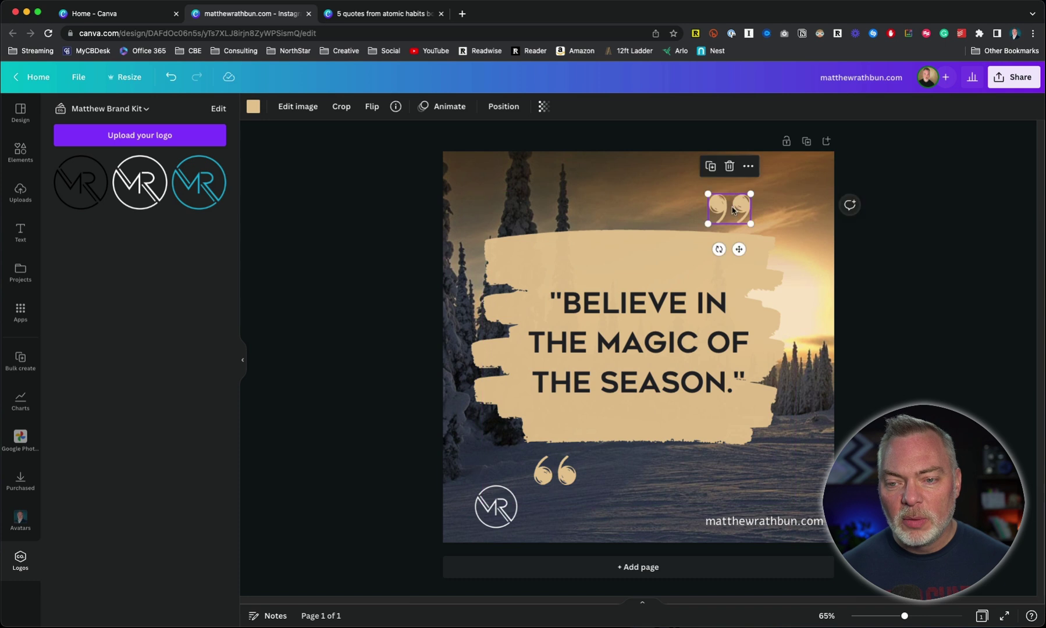
Step: Recolour both quotation mark graphics with the turquoise brand colour
{"action": "left_click", "coordinate": [253, 107]}
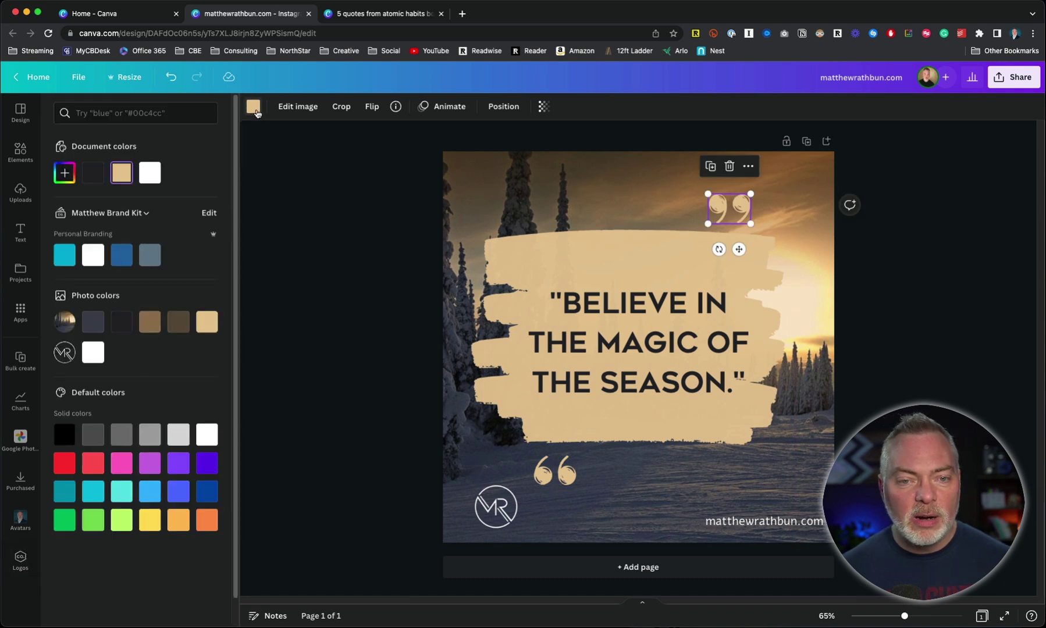
{"action": "left_click", "coordinate": [63, 254]}
{"action": "left_click", "coordinate": [555, 470]}
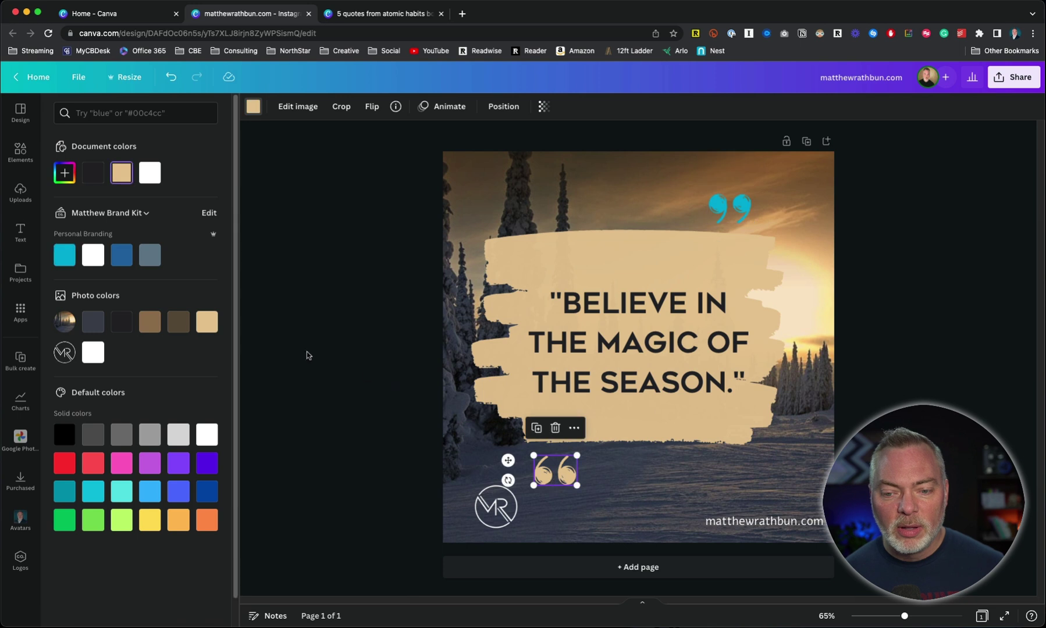
{"action": "left_click", "coordinate": [64, 255]}
Step: Recolour the brush stroke with the dark blue brand colour and the main quote text with brand white
{"action": "left_click", "coordinate": [589, 245]}
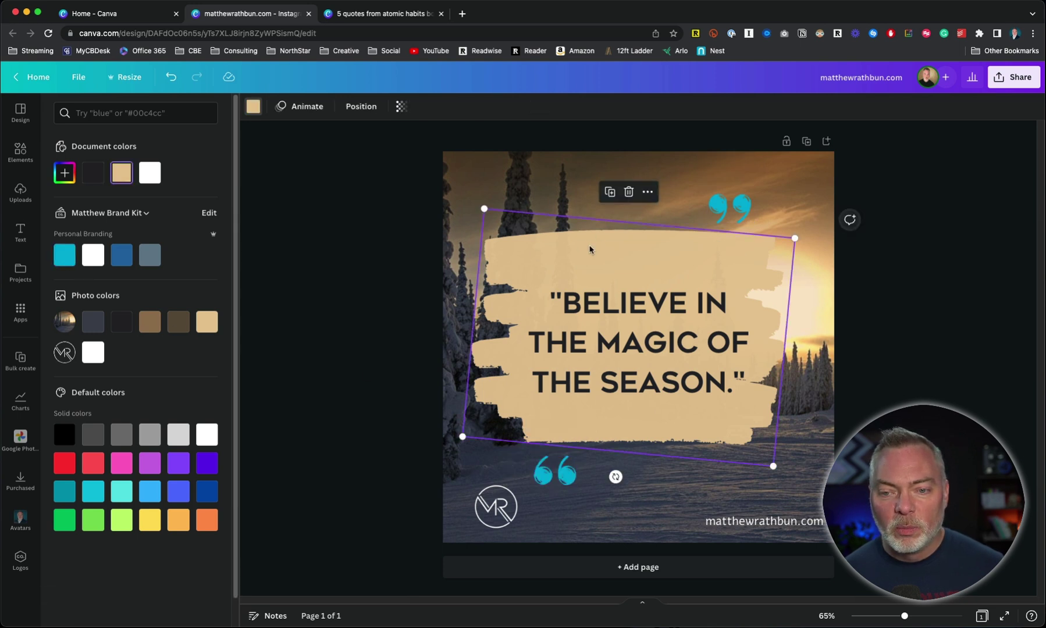
{"action": "left_click", "coordinate": [120, 260]}
{"action": "left_click", "coordinate": [587, 335]}
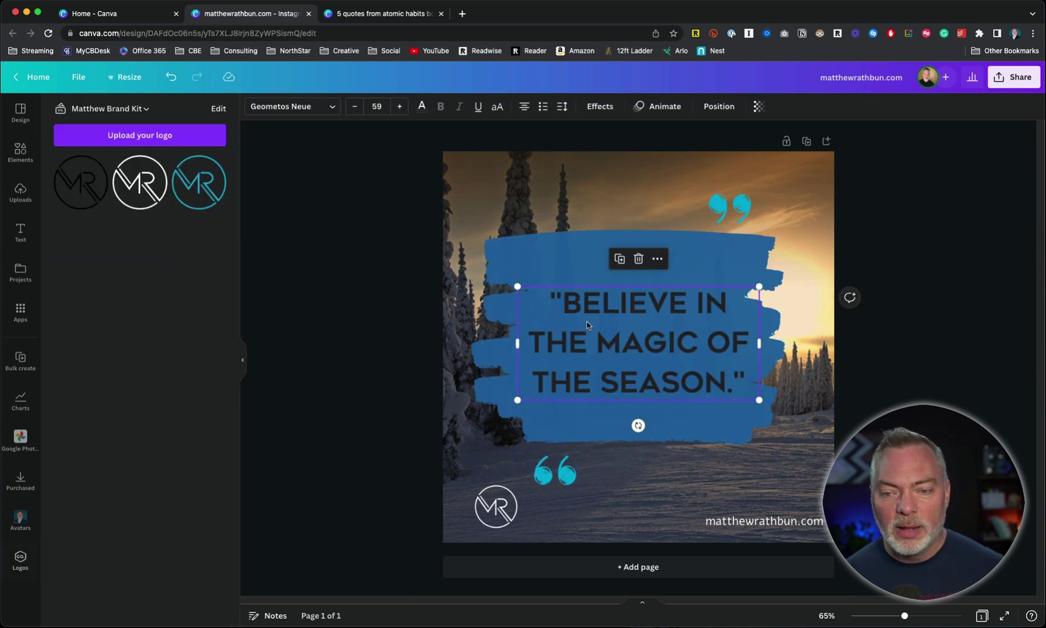
{"action": "left_click", "coordinate": [422, 106]}
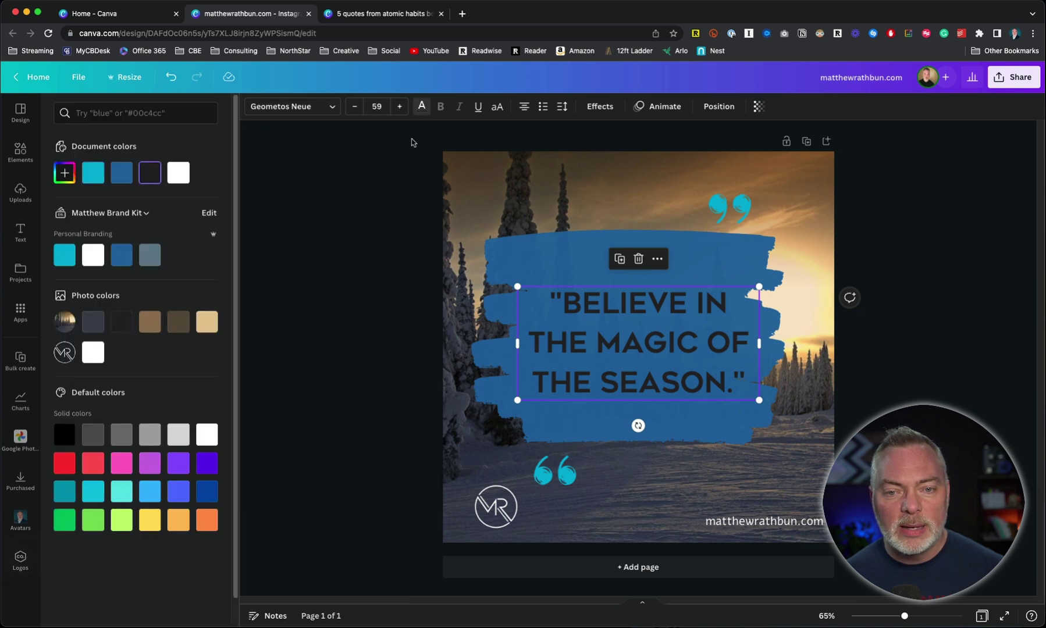
{"action": "left_click", "coordinate": [92, 263]}
Step: Reduce the main quote text to size 50 and reposition it within the brush stroke
{"action": "mouse_move", "coordinate": [596, 339]}
{"action": "left_mouse_down"}
{"action": "mouse_move", "coordinate": [607, 335]}
{"action": "mouse_move", "coordinate": [598, 328]}
{"action": "left_mouse_up"}
{"action": "left_click", "coordinate": [354, 106]}
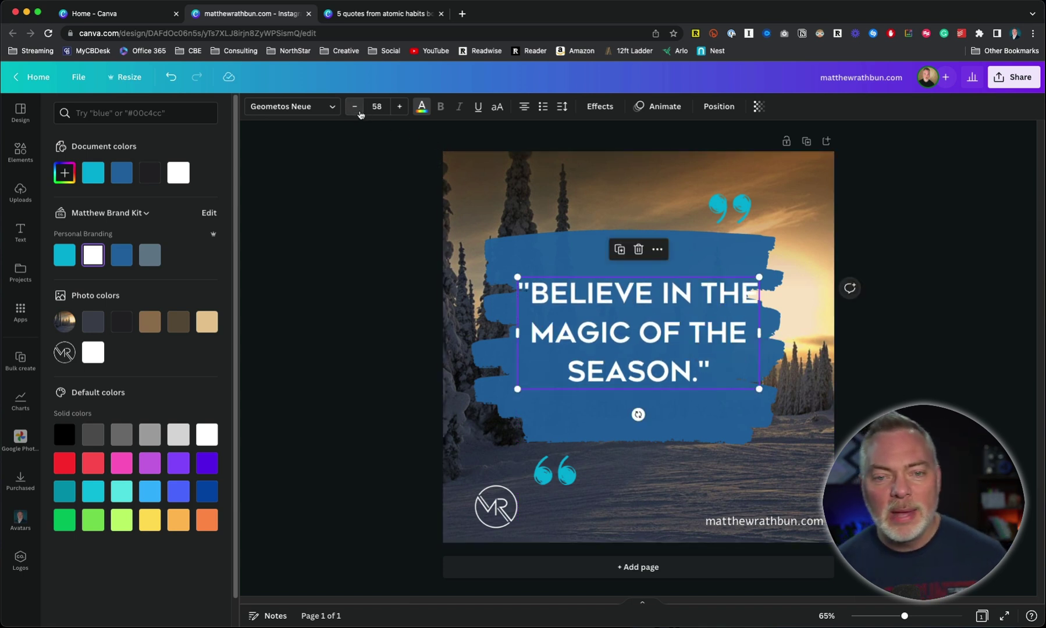
{"action": "left_click", "coordinate": [354, 107]}
{"action": "left_click", "coordinate": [354, 106]}
{"action": "left_click", "coordinate": [354, 106]}
{"action": "left_click", "coordinate": [354, 106]}
{"action": "left_click", "coordinate": [354, 107]}
{"action": "left_click", "coordinate": [354, 107]}
{"action": "left_click", "coordinate": [354, 106]}
{"action": "left_click", "coordinate": [354, 106]}
{"action": "left_click_drag", "start_coordinate": [630, 320], "coordinate": [622, 325]}
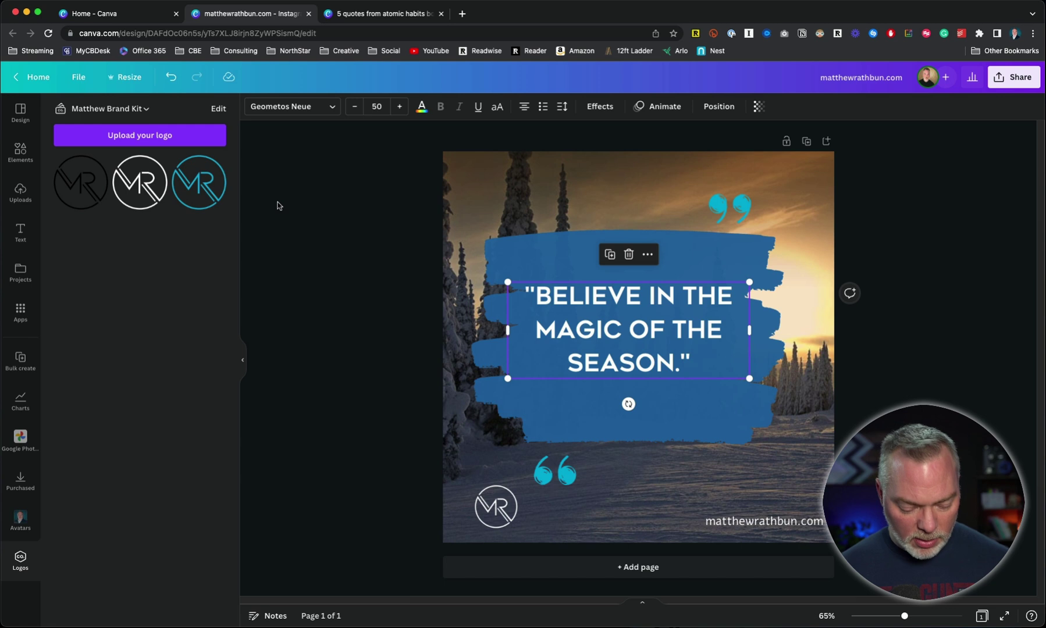
Step: Add a text box below the brush stroke reading "-Atomic Habits" with "James Clear" on a second line
{"action": "left_click", "coordinate": [646, 477]}
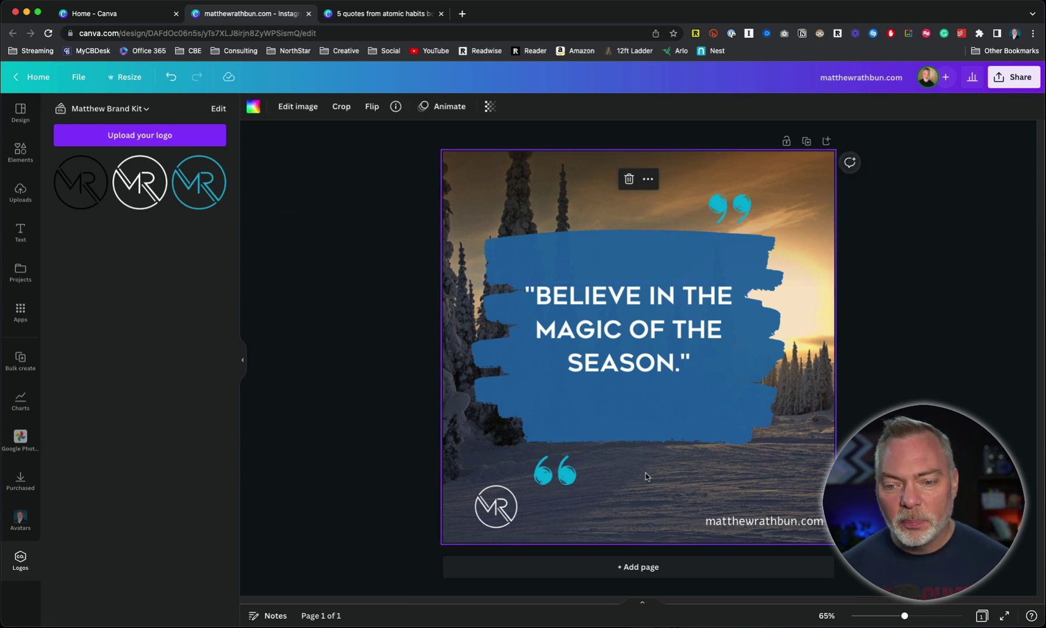
{"action": "key", "text": "t"}
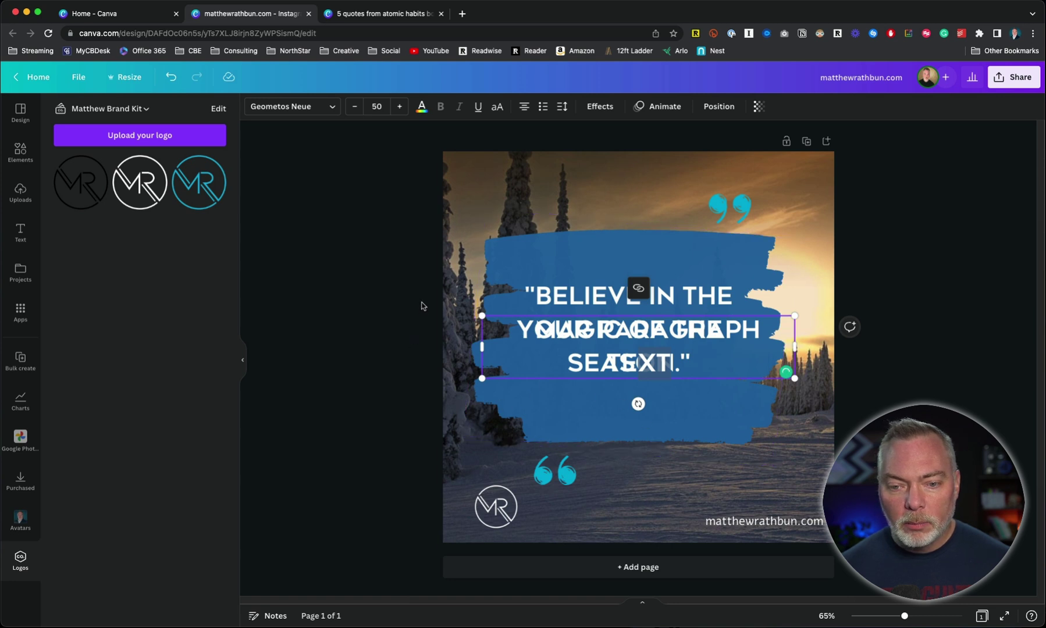
{"action": "mouse_move", "coordinate": [563, 342]}
{"action": "left_mouse_down"}
{"action": "mouse_move", "coordinate": [542, 415]}
{"action": "mouse_move", "coordinate": [626, 461]}
{"action": "left_mouse_up"}
{"action": "double_click", "coordinate": [626, 461]}
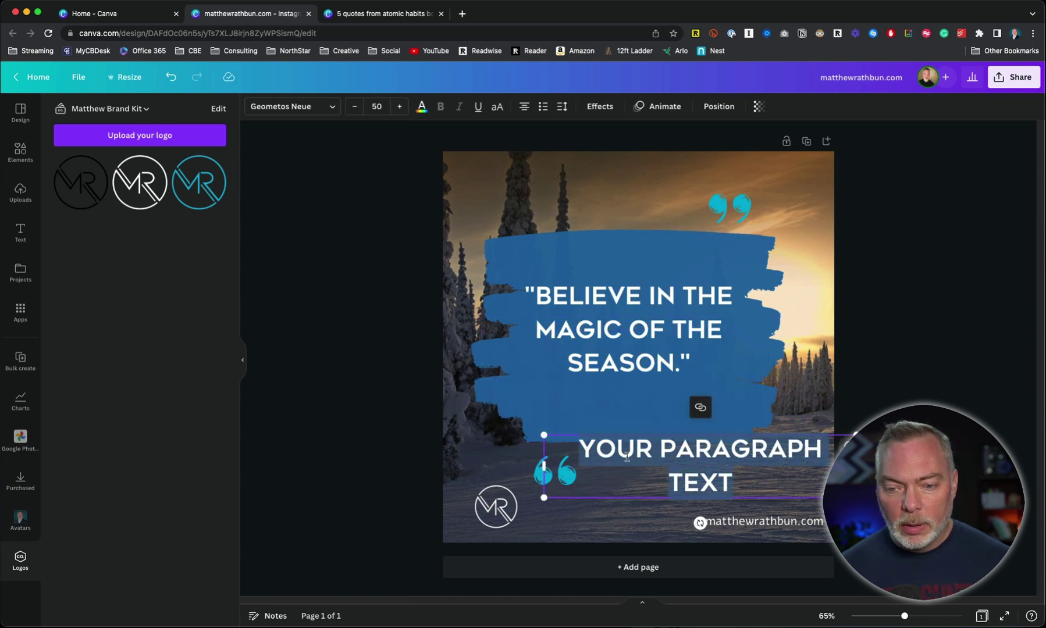
{"action": "key", "text": "BackSpace"}
{"action": "type", "text": "ATOMIC HABITS"}
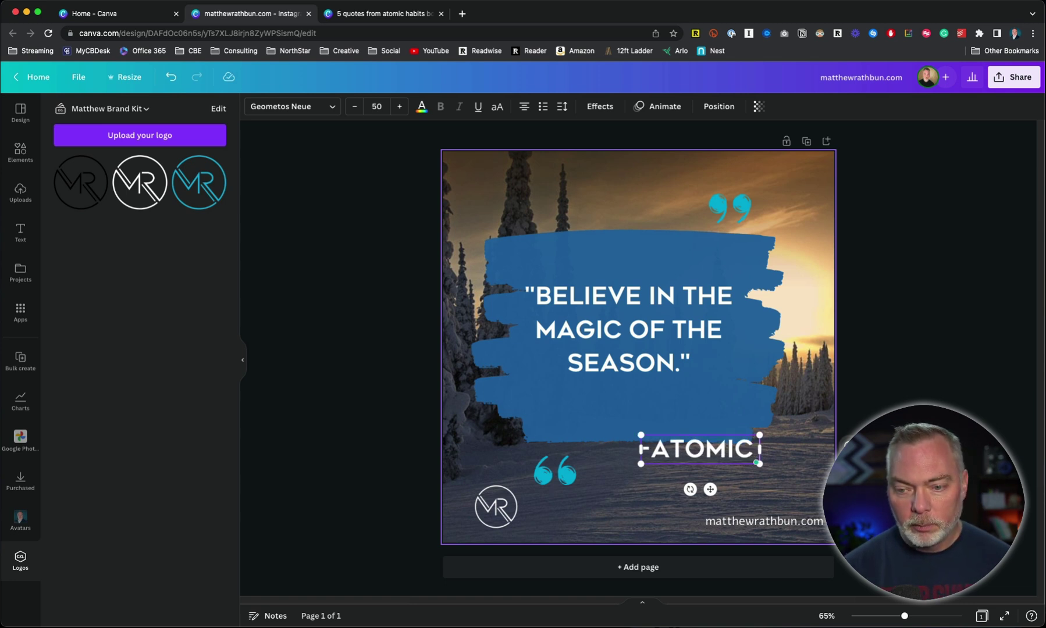
{"action": "key", "text": "Return"}
{"action": "type", "text": "JA"}
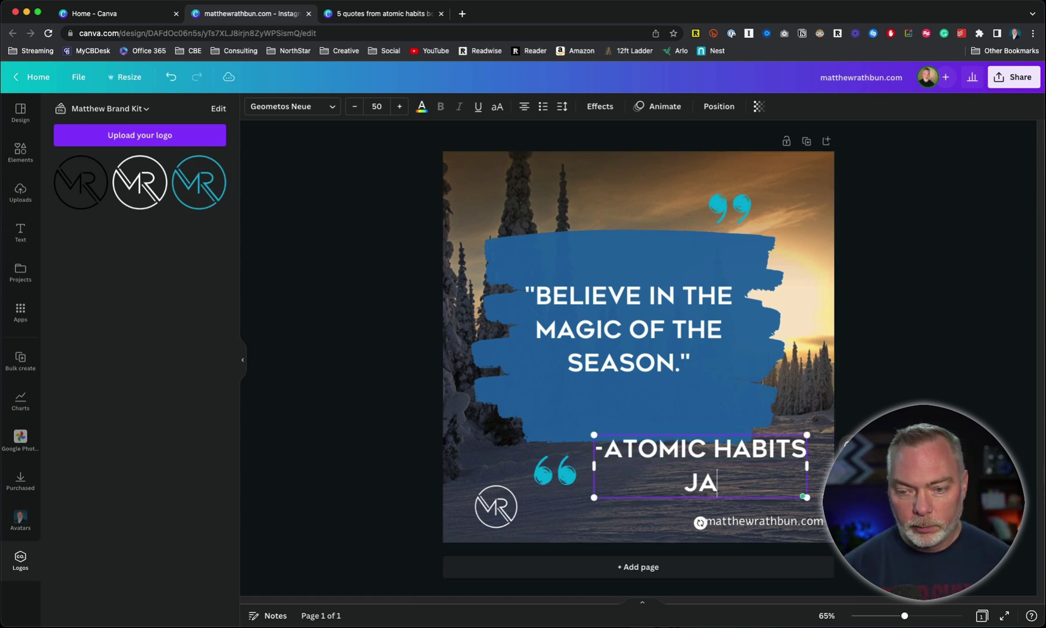
{"action": "type", "text": "MES CLEAR"}
Step: Change the book and author credit's font to Helvetica Neue LT Std 33
{"action": "key", "text": "super+a"}
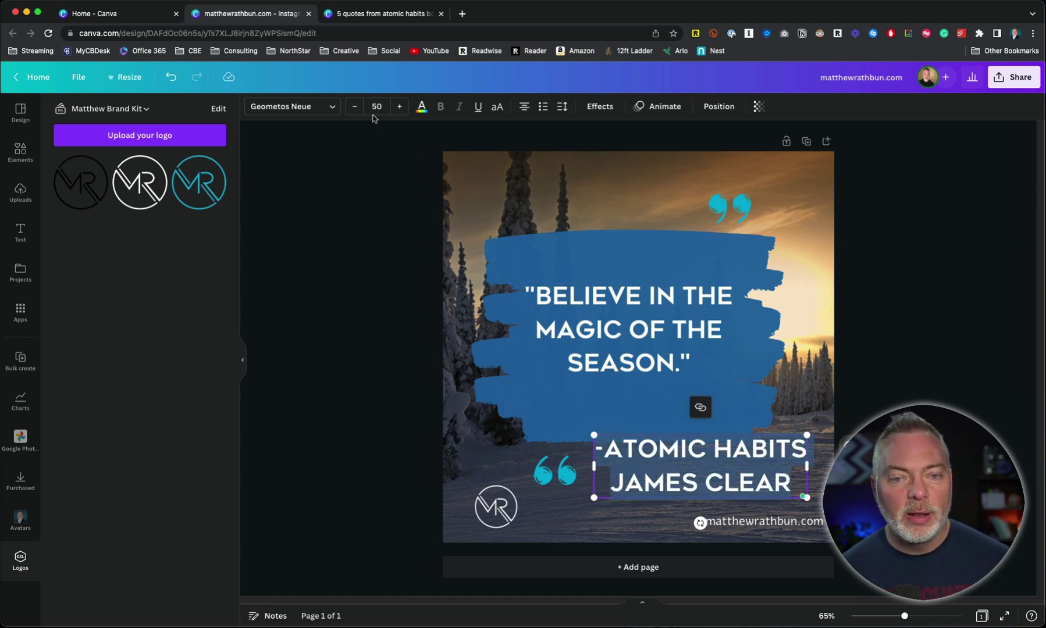
{"action": "left_click", "coordinate": [329, 109]}
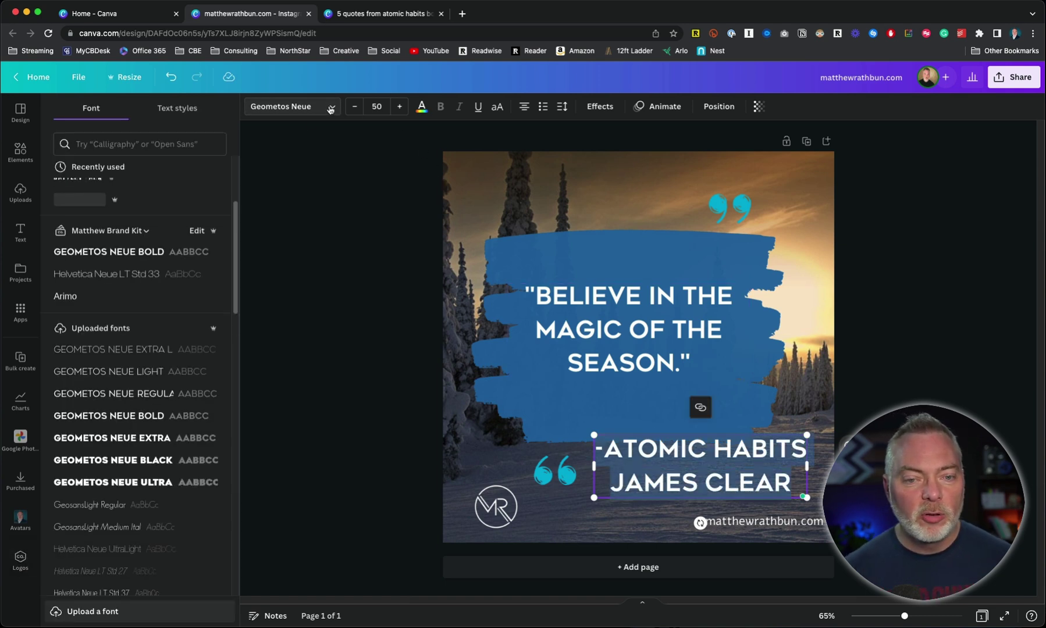
{"action": "left_click", "coordinate": [114, 272]}
{"action": "left_click", "coordinate": [20, 561]}
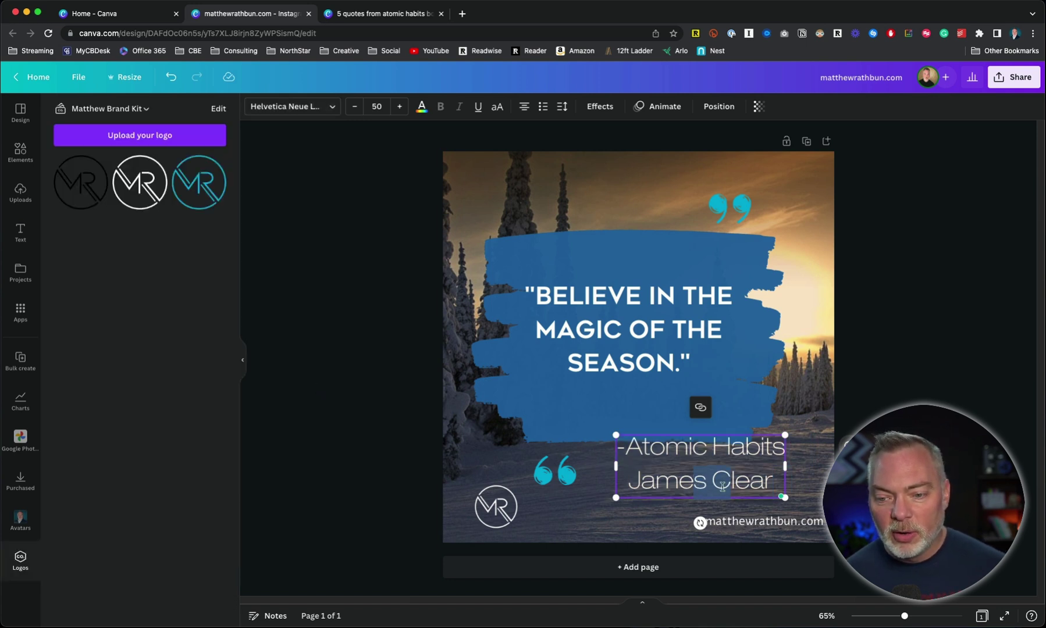
Step: Shrink the book and author credit's font size and place it just above the website address
{"action": "left_click", "coordinate": [402, 414]}
{"action": "left_click", "coordinate": [694, 471]}
{"action": "left_click_drag", "start_coordinate": [694, 472], "coordinate": [723, 477]}
{"action": "left_click", "coordinate": [355, 106]}
{"action": "left_click", "coordinate": [355, 106]}
{"action": "left_click", "coordinate": [355, 106]}
{"action": "left_click", "coordinate": [354, 106]}
{"action": "left_click", "coordinate": [354, 107]}
{"action": "left_click", "coordinate": [354, 107]}
{"action": "left_click", "coordinate": [355, 107]}
{"action": "left_click", "coordinate": [354, 106]}
{"action": "left_click", "coordinate": [355, 107]}
{"action": "left_click", "coordinate": [355, 106]}
{"action": "left_click", "coordinate": [354, 106]}
{"action": "left_click", "coordinate": [354, 106]}
{"action": "left_click", "coordinate": [354, 107]}
{"action": "left_click", "coordinate": [354, 106]}
{"action": "left_click_drag", "start_coordinate": [705, 449], "coordinate": [735, 457]}
{"action": "left_click", "coordinate": [384, 379]}
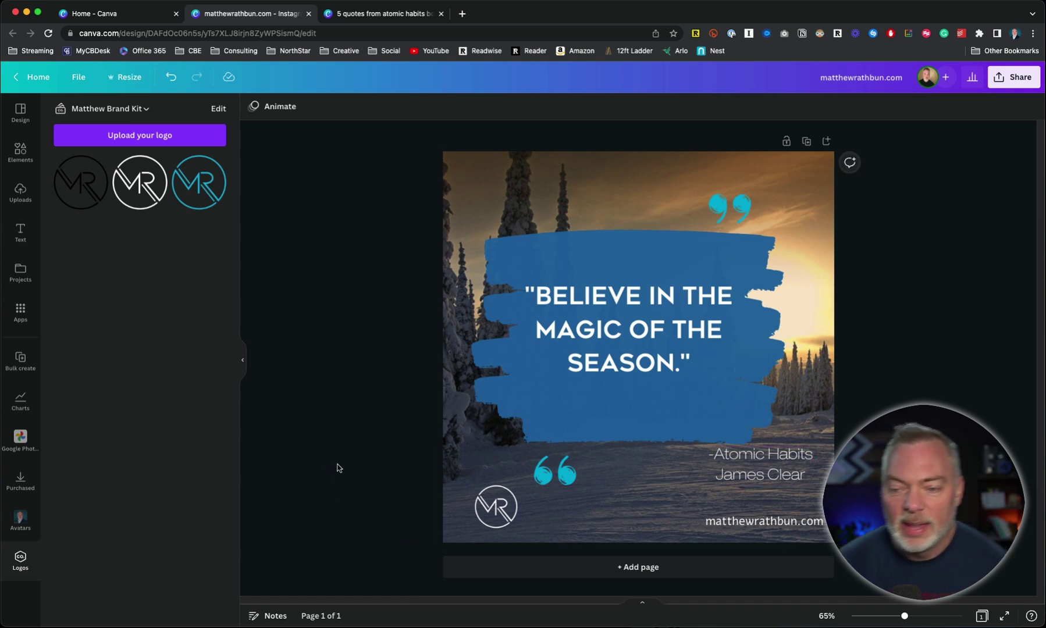
Step: Check the five quotes in the Atomic Habits document and return to the Instagram quote design
{"action": "left_click", "coordinate": [599, 321]}
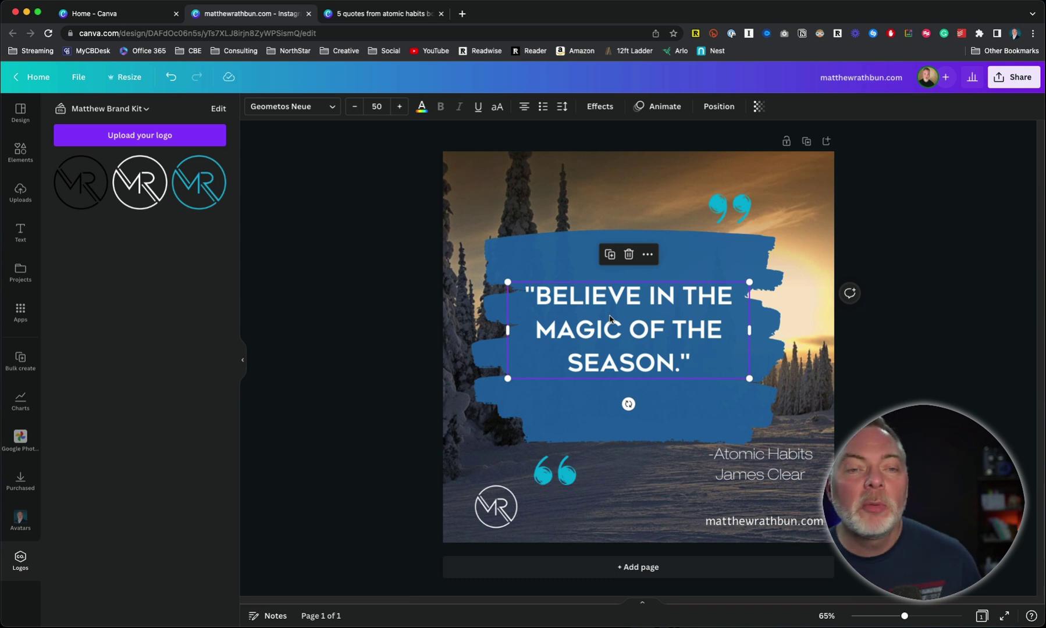
{"action": "left_click", "coordinate": [360, 17]}
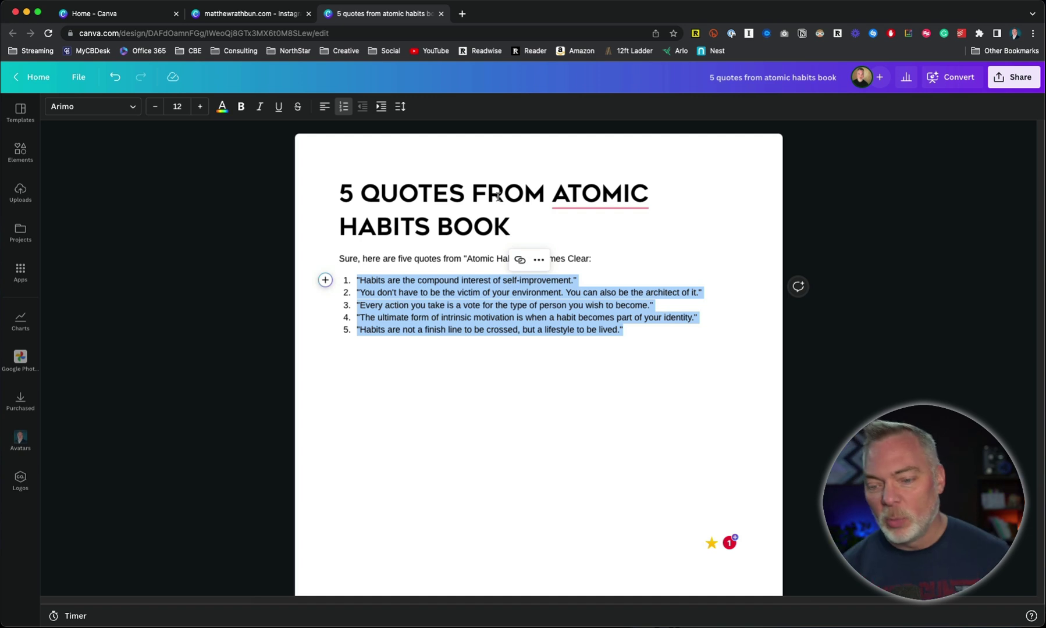
{"action": "left_click", "coordinate": [239, 17]}
{"action": "left_click", "coordinate": [593, 312]}
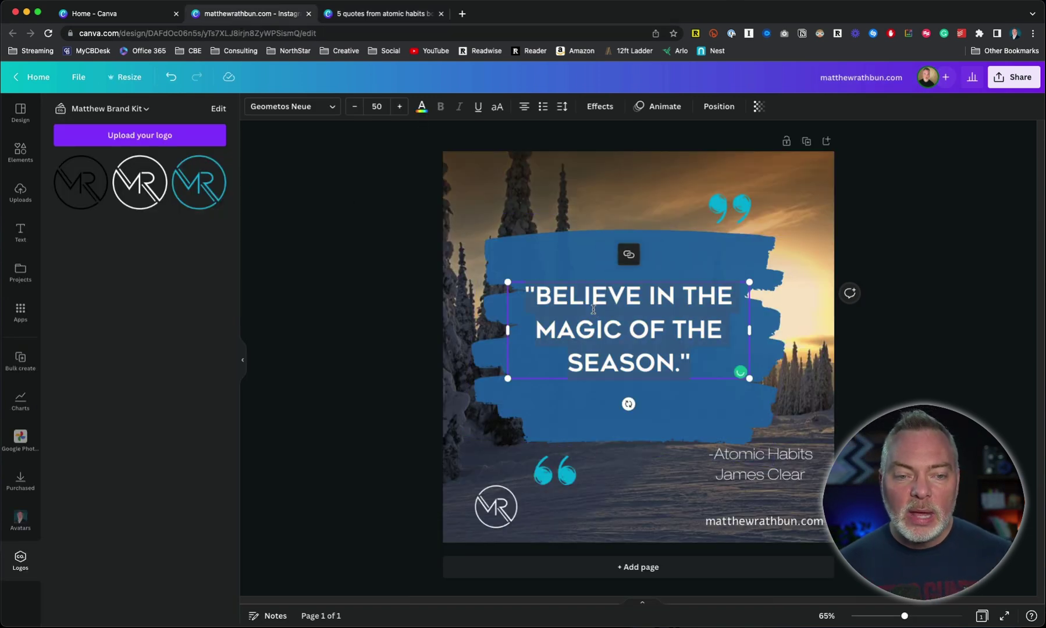
{"action": "left_click", "coordinate": [398, 328]}
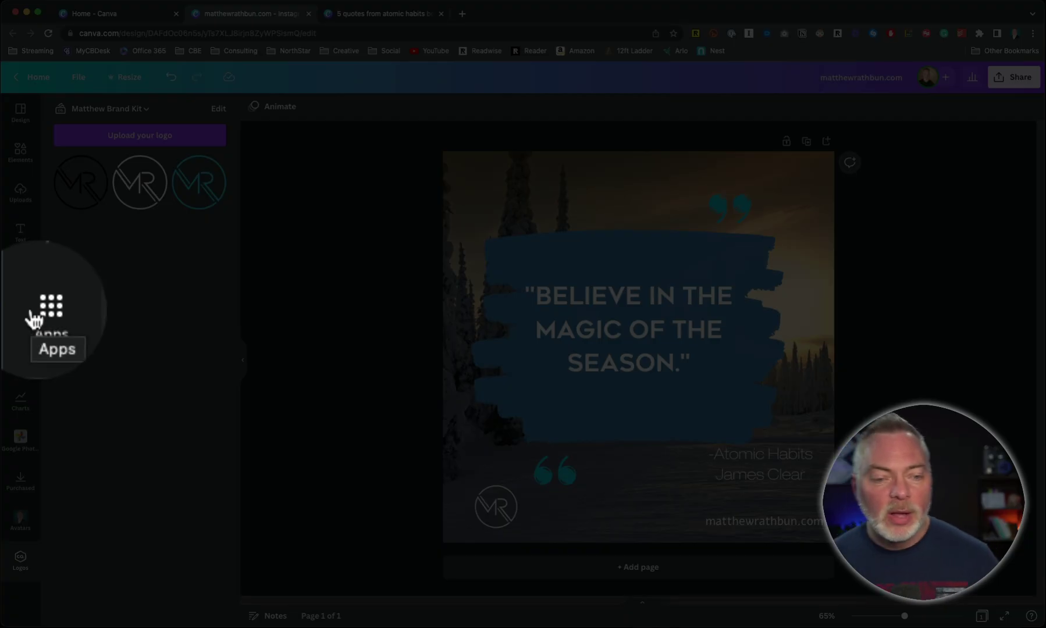
Step: Start manual data entry in Bulk create and clear the sample names and emails from the table
{"action": "left_click", "coordinate": [21, 312]}
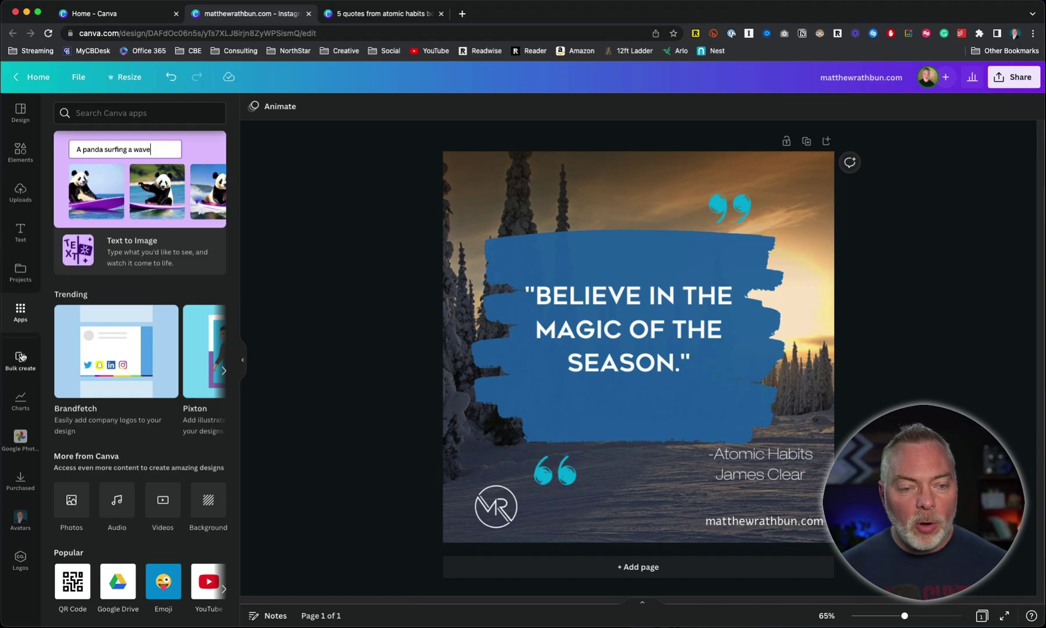
{"action": "left_click", "coordinate": [21, 357]}
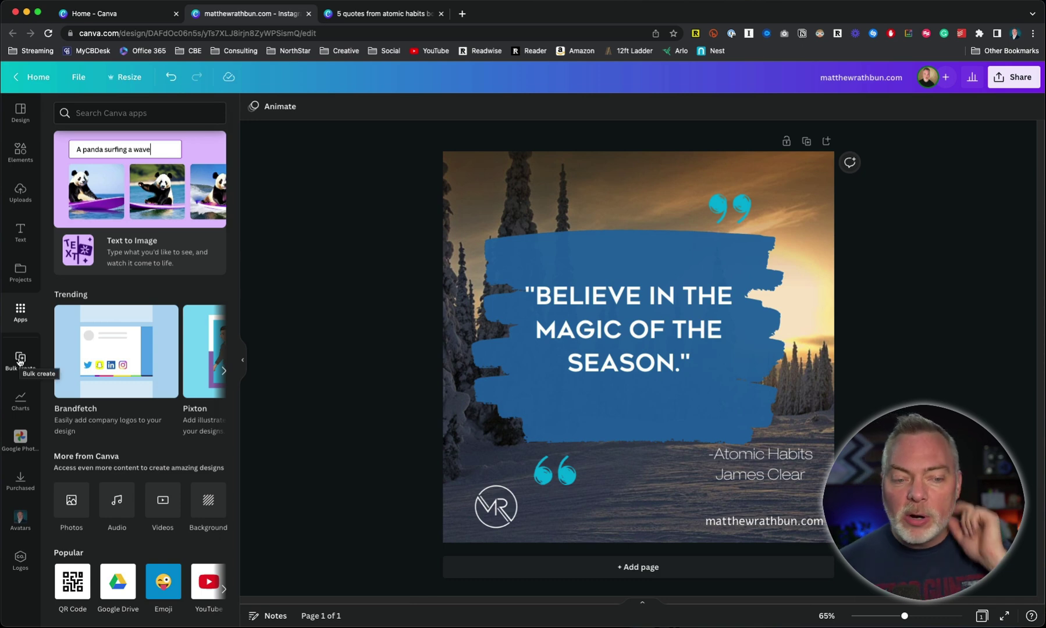
{"action": "left_click", "coordinate": [20, 361]}
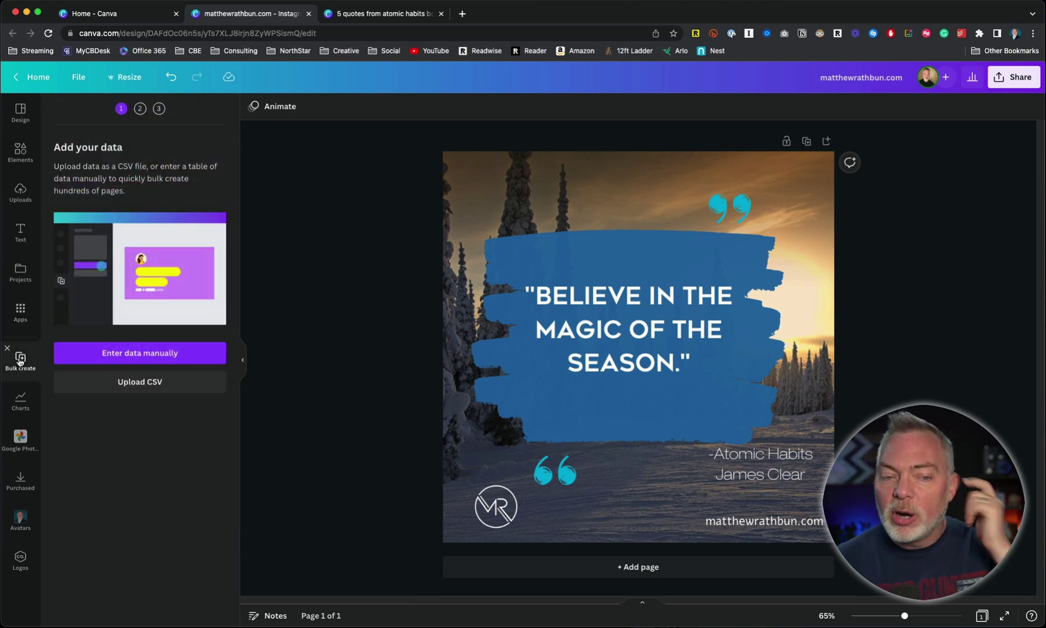
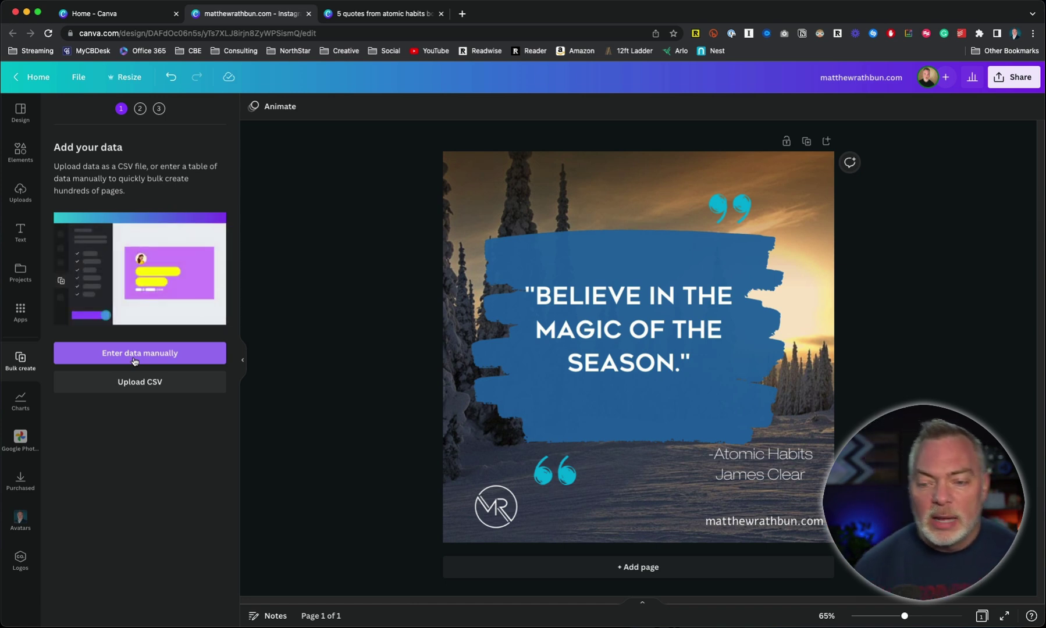
{"action": "left_click", "coordinate": [580, 307]}
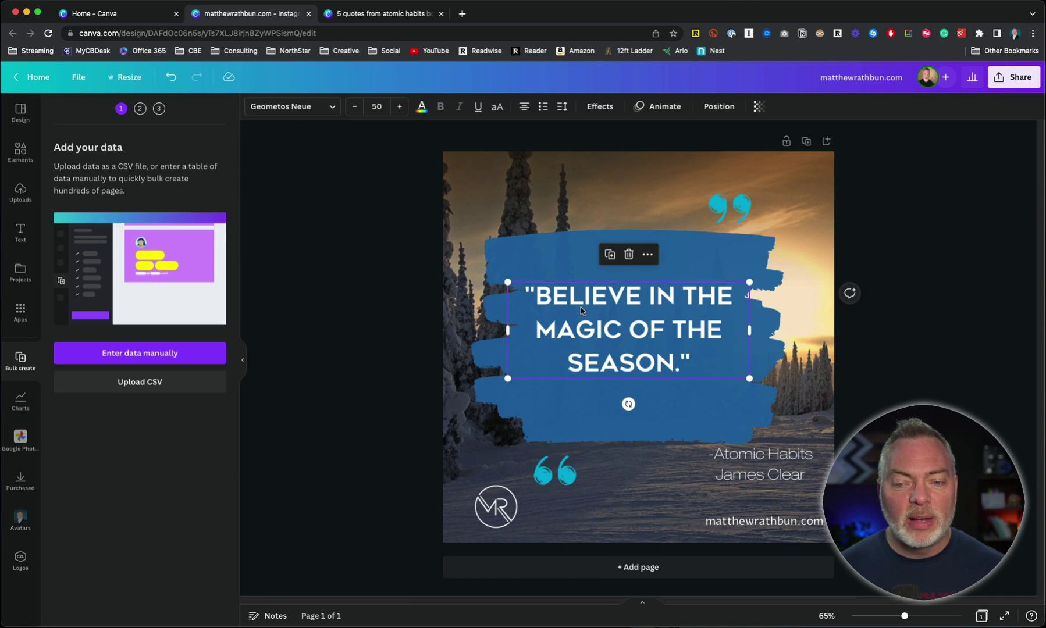
{"action": "left_click", "coordinate": [128, 355]}
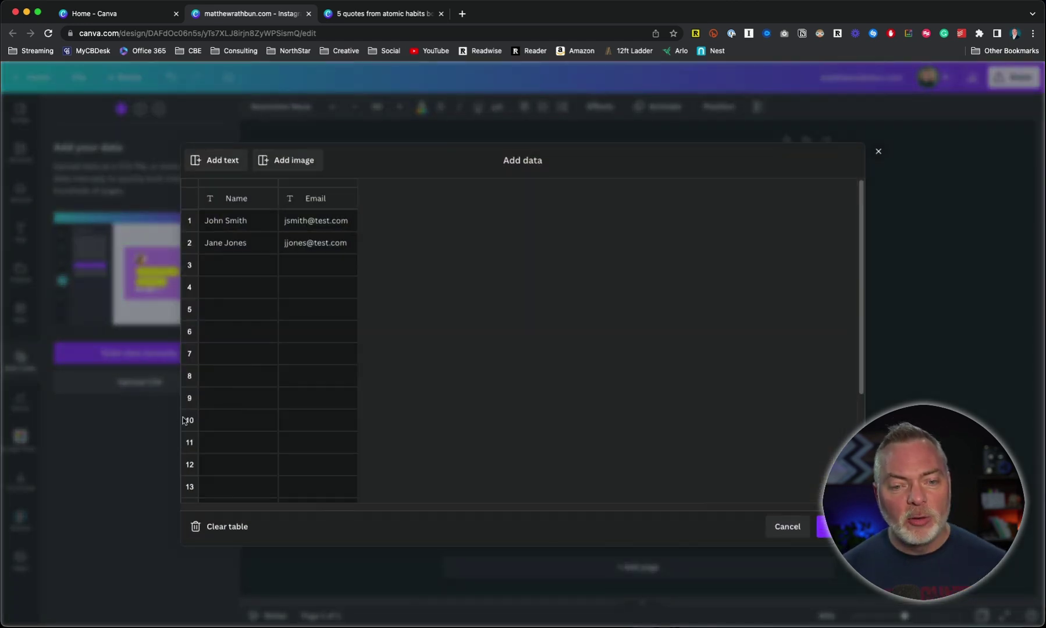
{"action": "left_click", "coordinate": [210, 533]}
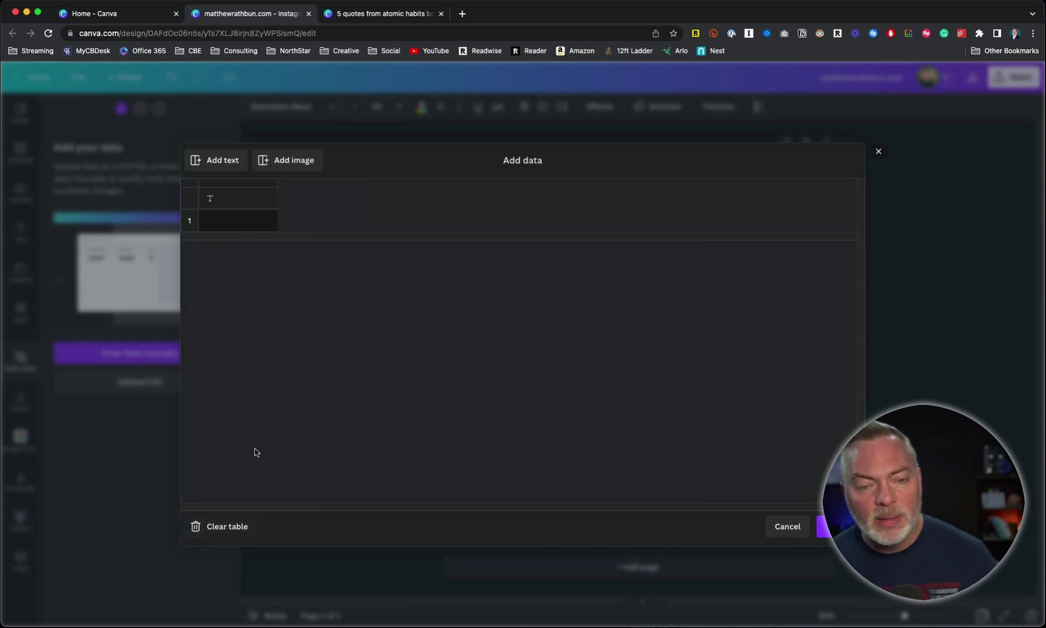
Step: Paste the five Atomic Habits quotes into the data table, title the column "quotes", and submit the data
{"action": "left_click", "coordinate": [244, 232]}
{"action": "key", "text": "super+v"}
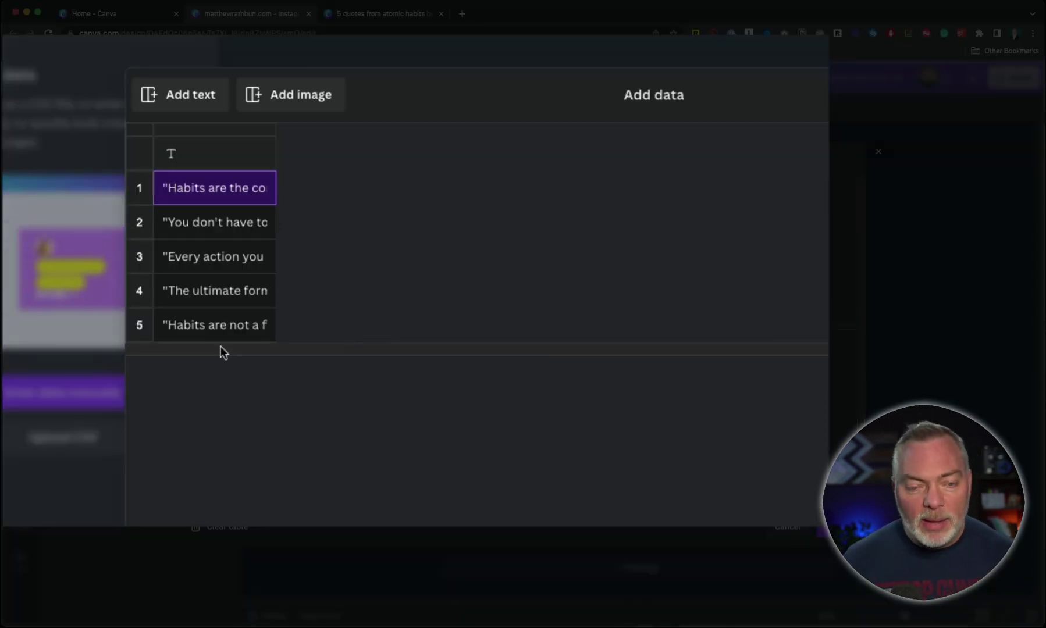
{"action": "left_click", "coordinate": [200, 149]}
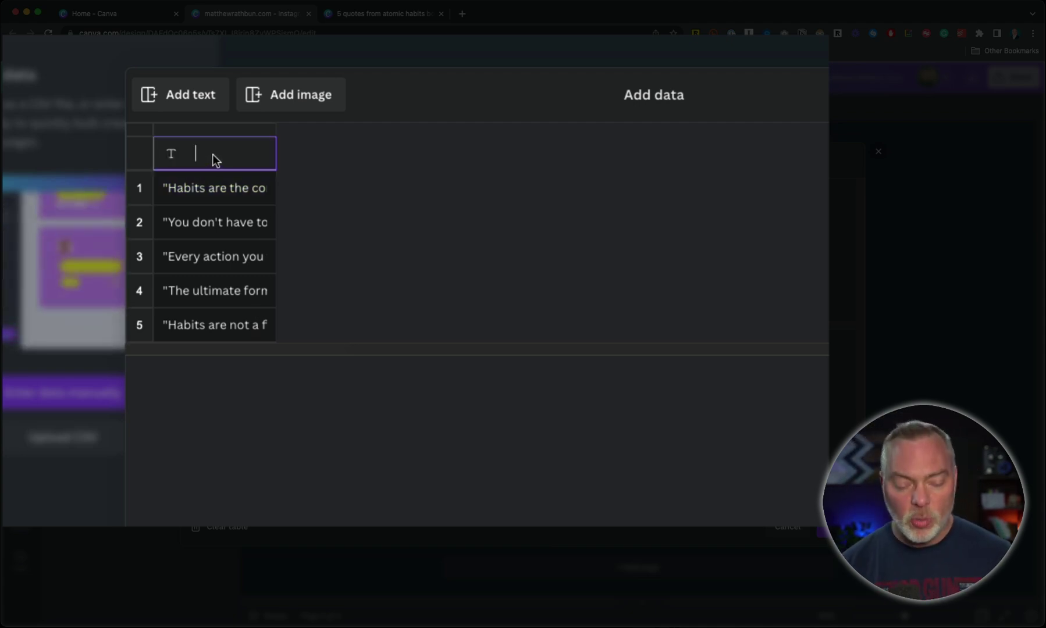
{"action": "type", "text": "quotes"}
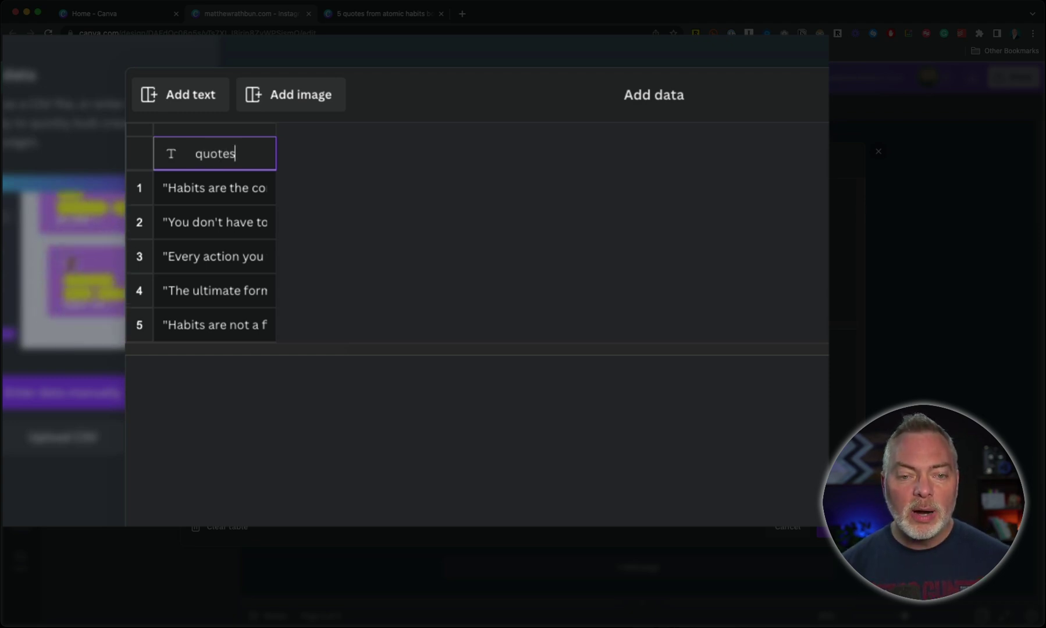
{"action": "key", "text": "BackSpace"}
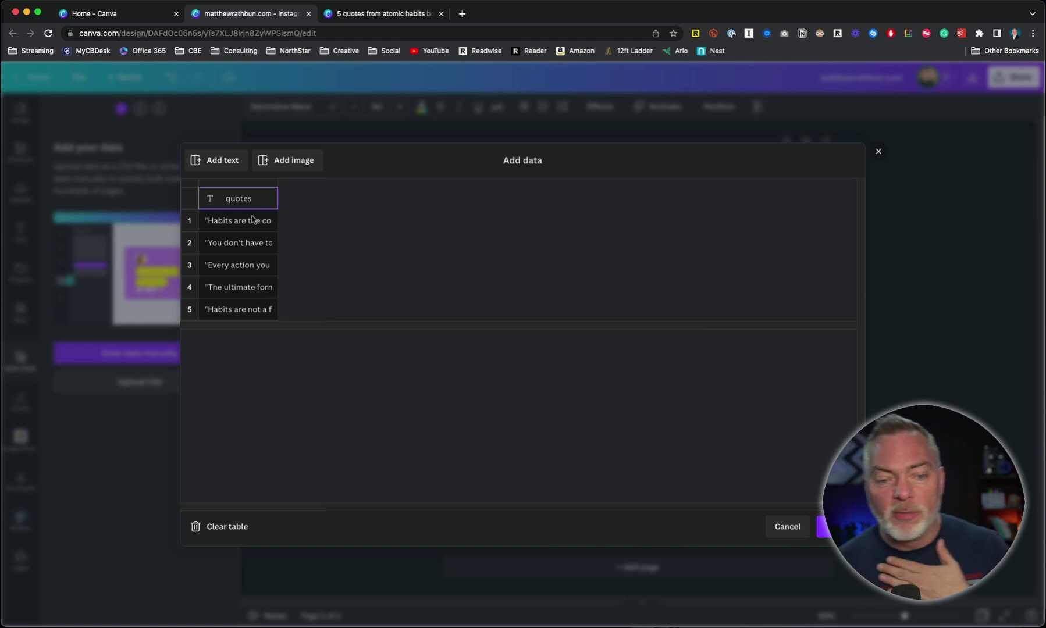
{"action": "left_click", "coordinate": [832, 527]}
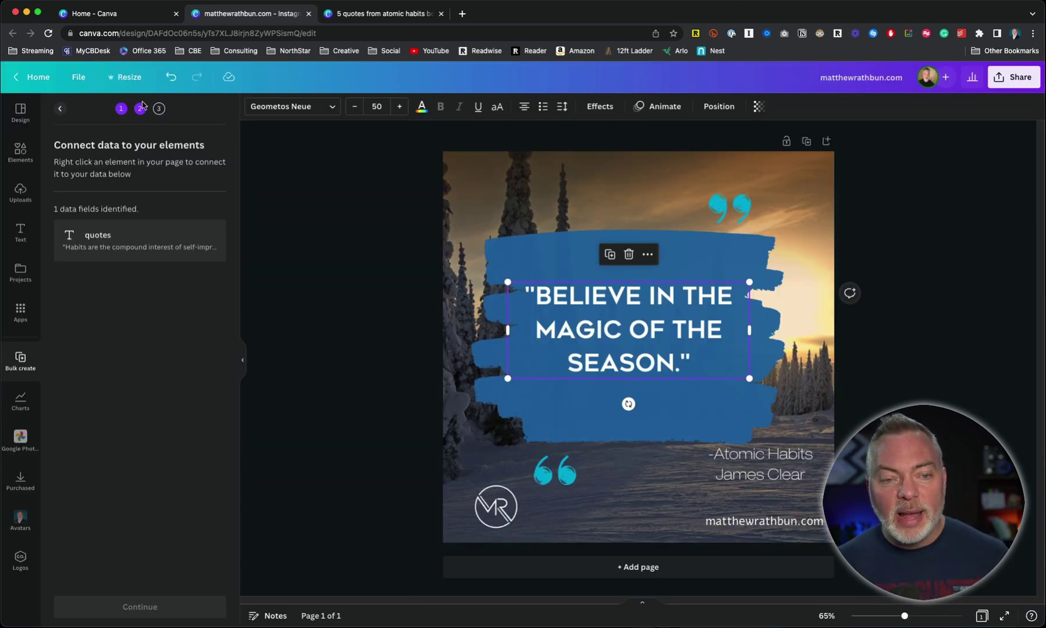
Step: Connect the main quote text to the "quotes" data field and reposition its placeholder in the middle of the brush stroke
{"action": "left_click", "coordinate": [615, 310]}
{"action": "left_click", "coordinate": [417, 303]}
{"action": "left_click", "coordinate": [612, 332]}
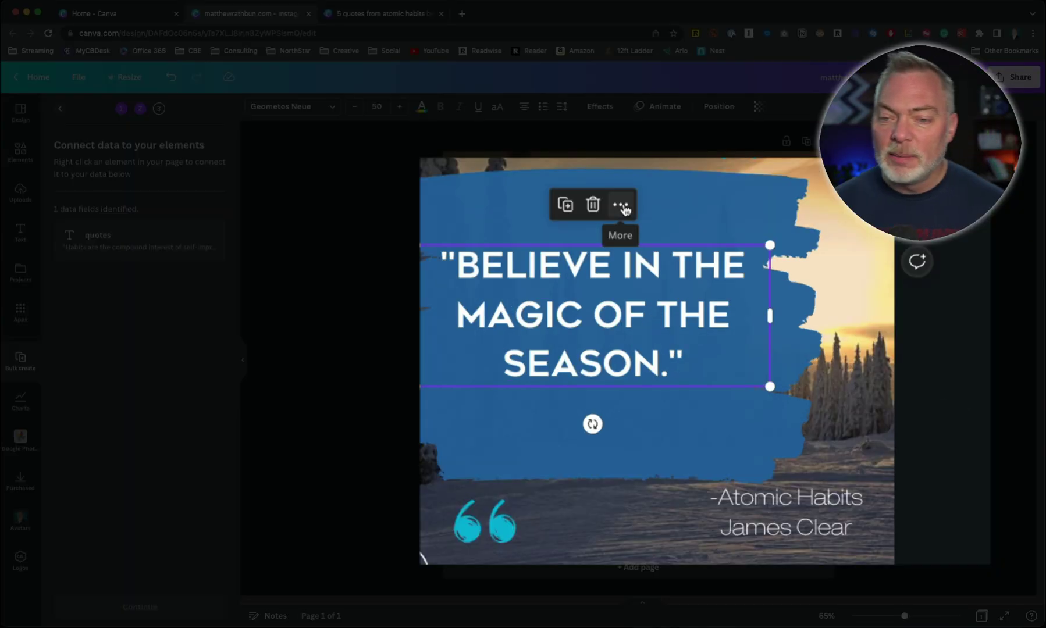
{"action": "left_click", "coordinate": [649, 255]}
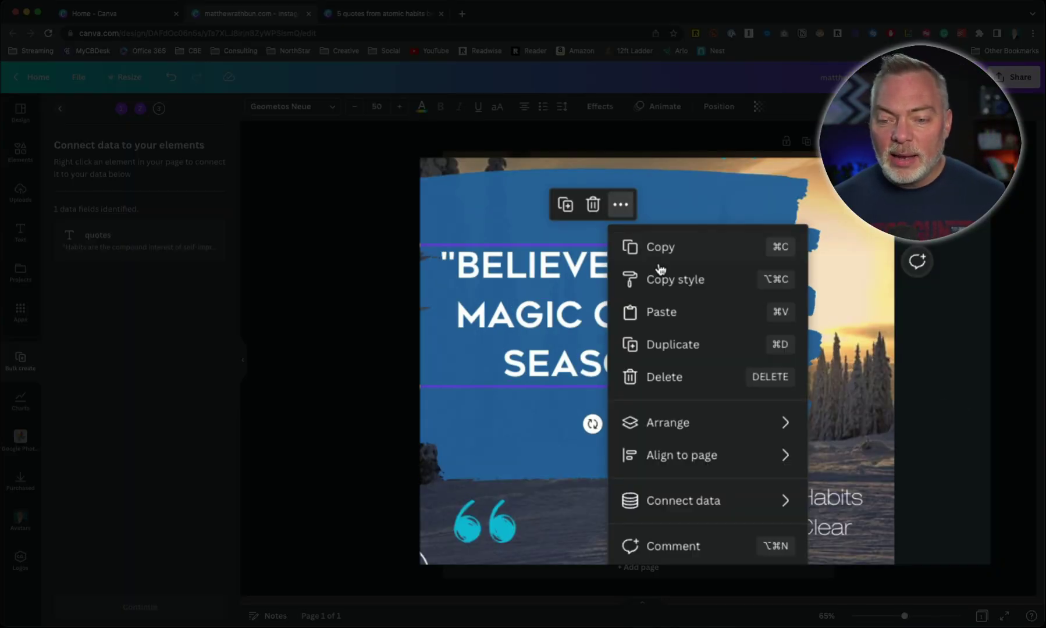
{"action": "mouse_move", "coordinate": [724, 508]}
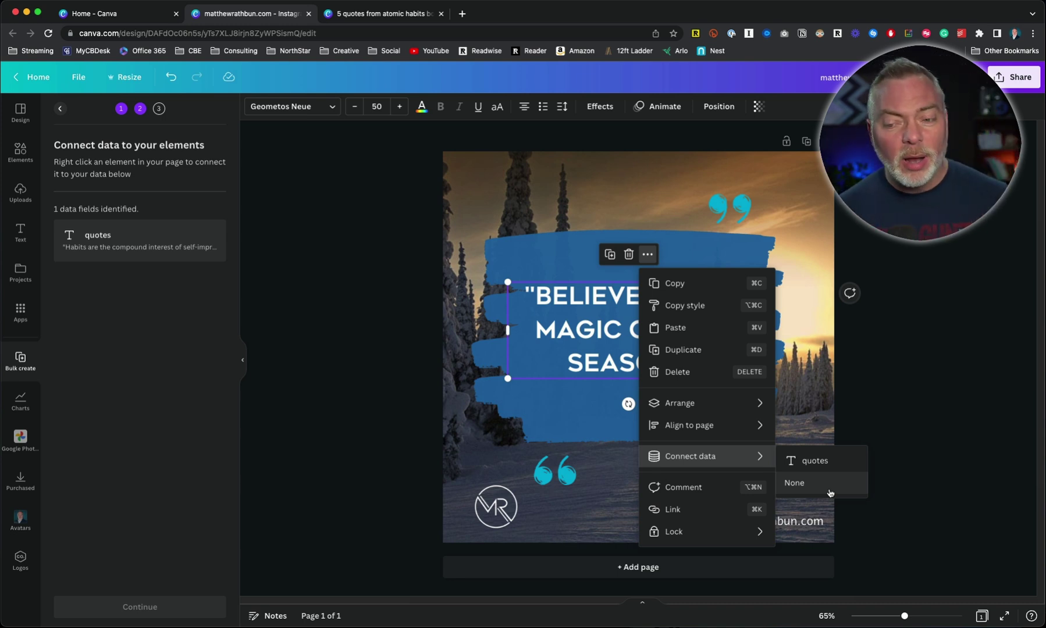
{"action": "left_click", "coordinate": [817, 463]}
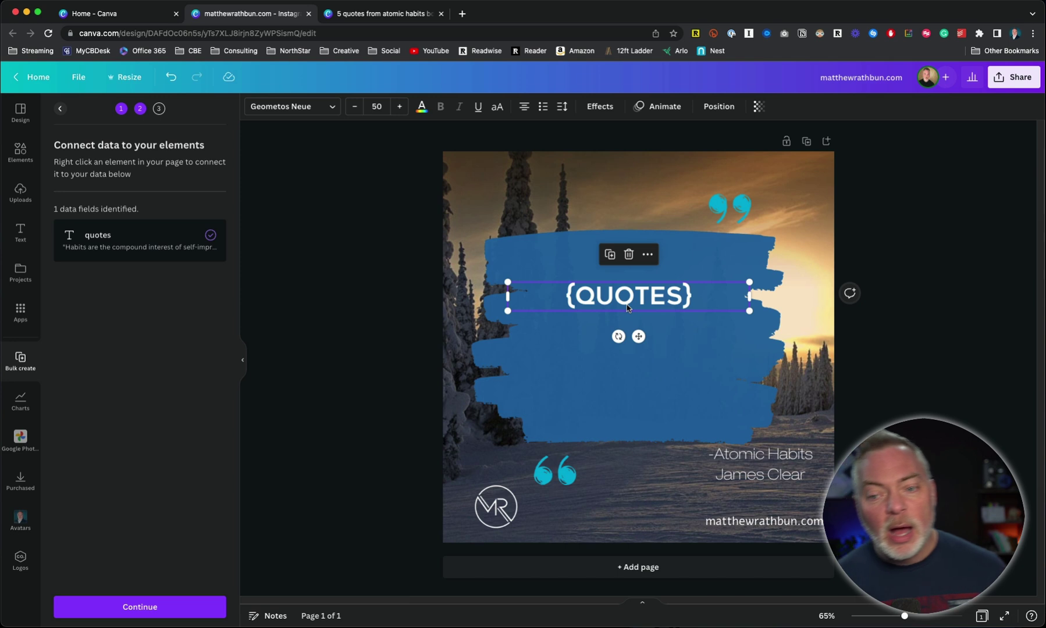
{"action": "left_click_drag", "start_coordinate": [627, 308], "coordinate": [638, 337]}
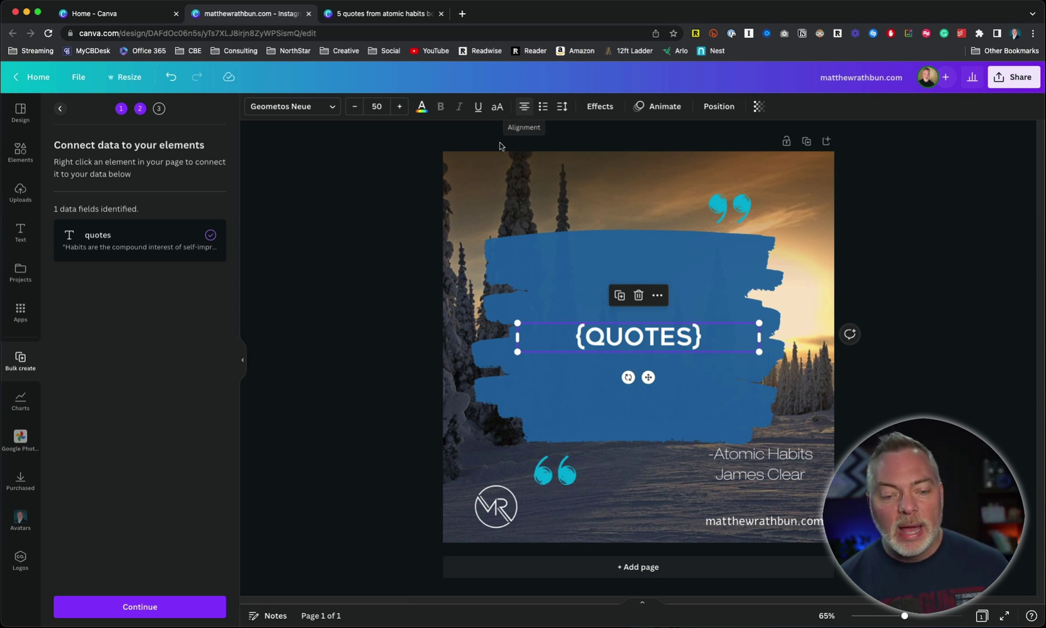
Step: Generate pages from all five quotes and move page 1's quote up into the brush stroke
{"action": "left_click", "coordinate": [167, 607]}
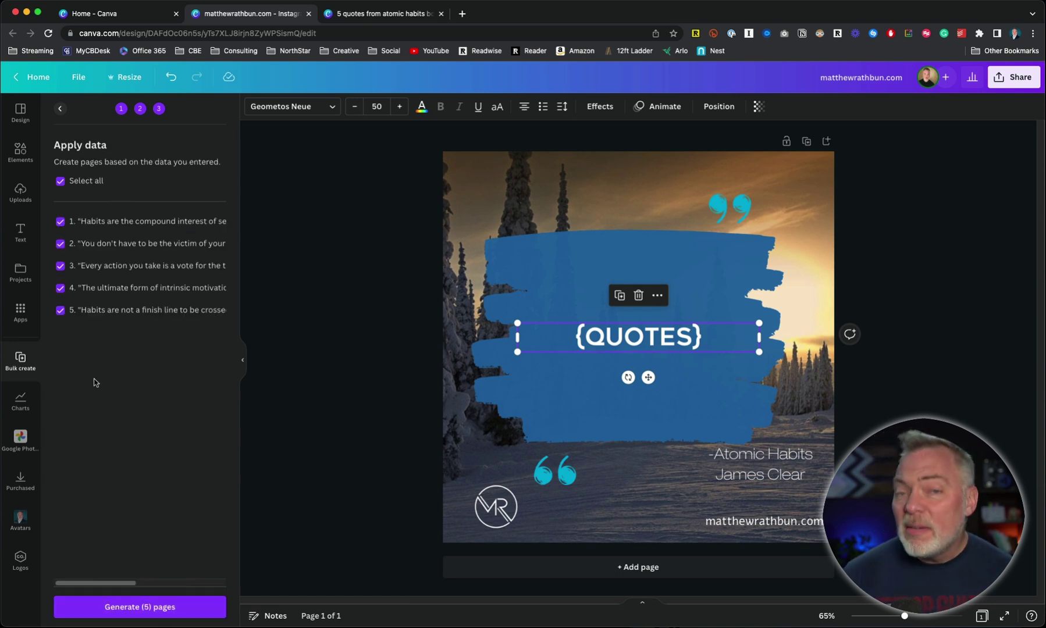
{"action": "left_click", "coordinate": [122, 609]}
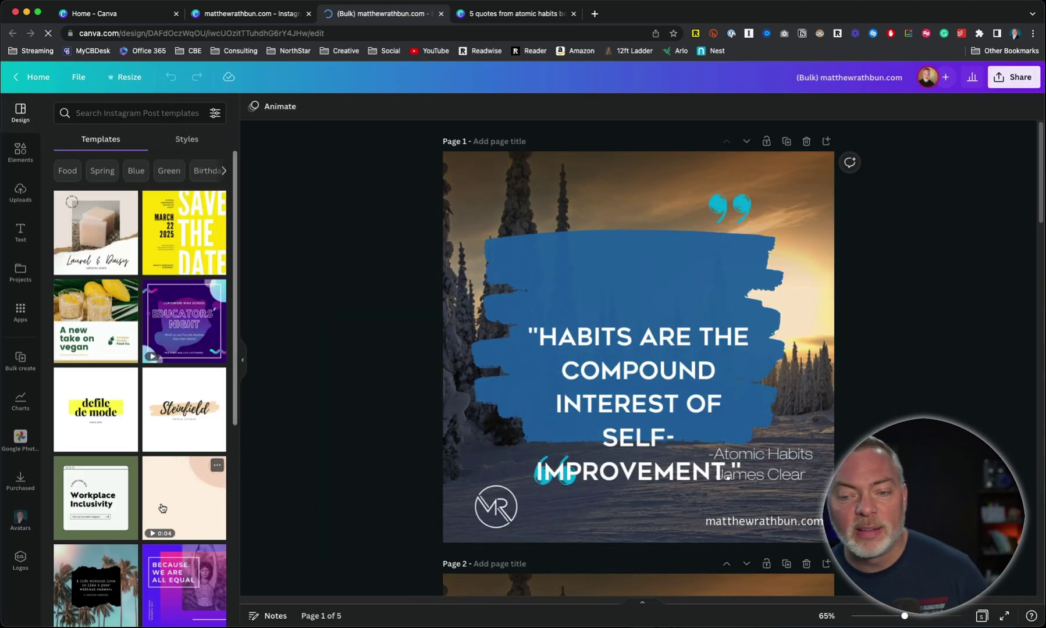
{"action": "left_click_drag", "start_coordinate": [639, 404], "coordinate": [630, 337]}
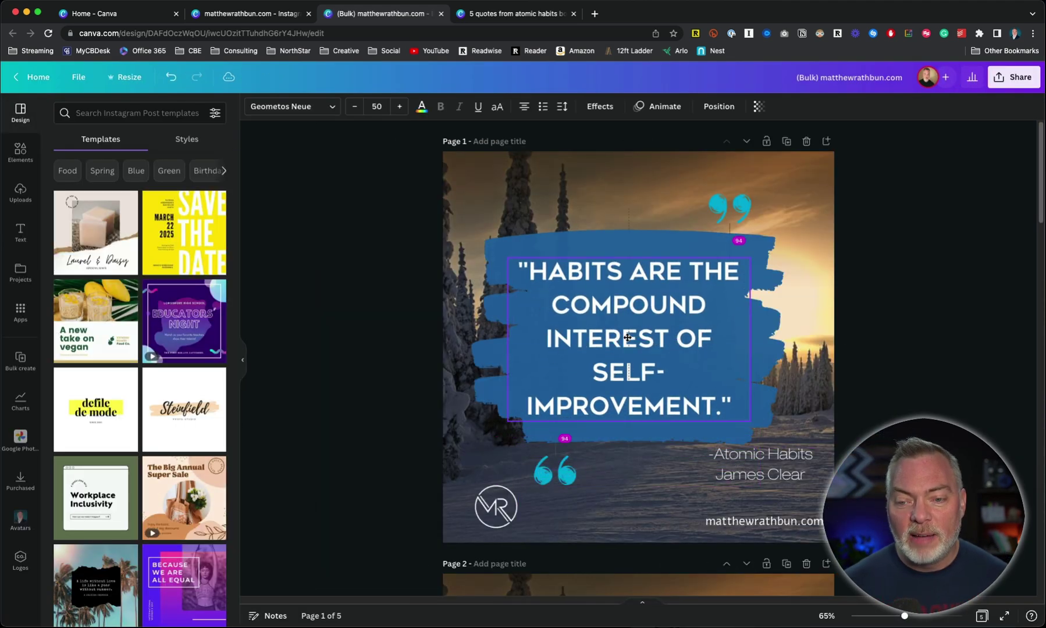
Step: Move page 2's quote up into the brush stroke and reduce its font size to 45
{"action": "scroll", "coordinate": [640, 425], "scroll_direction": "down", "scroll_amount": 5}
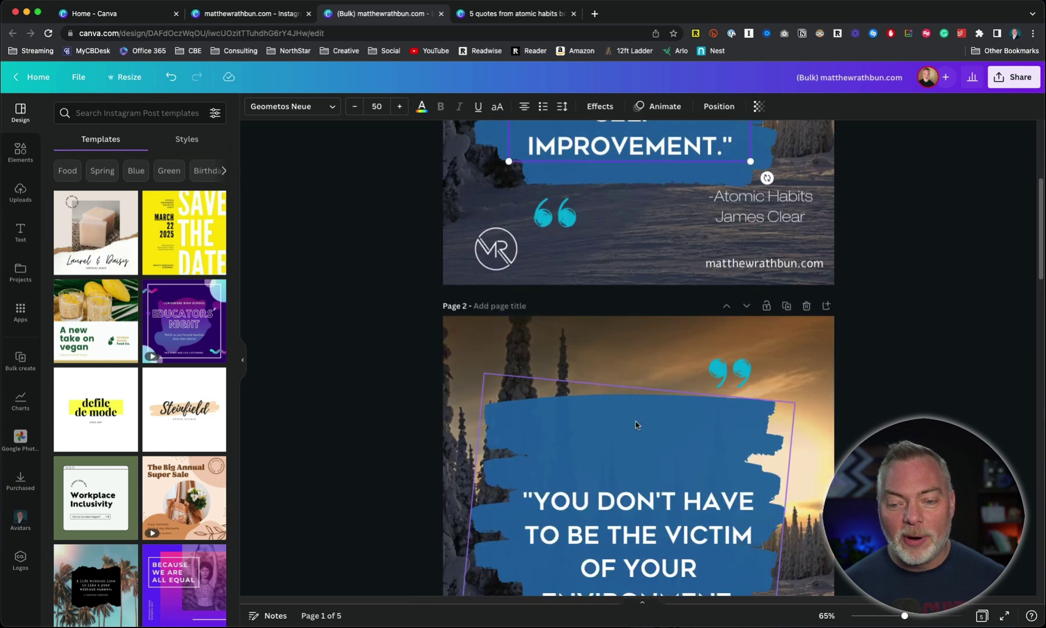
{"action": "left_click", "coordinate": [627, 487]}
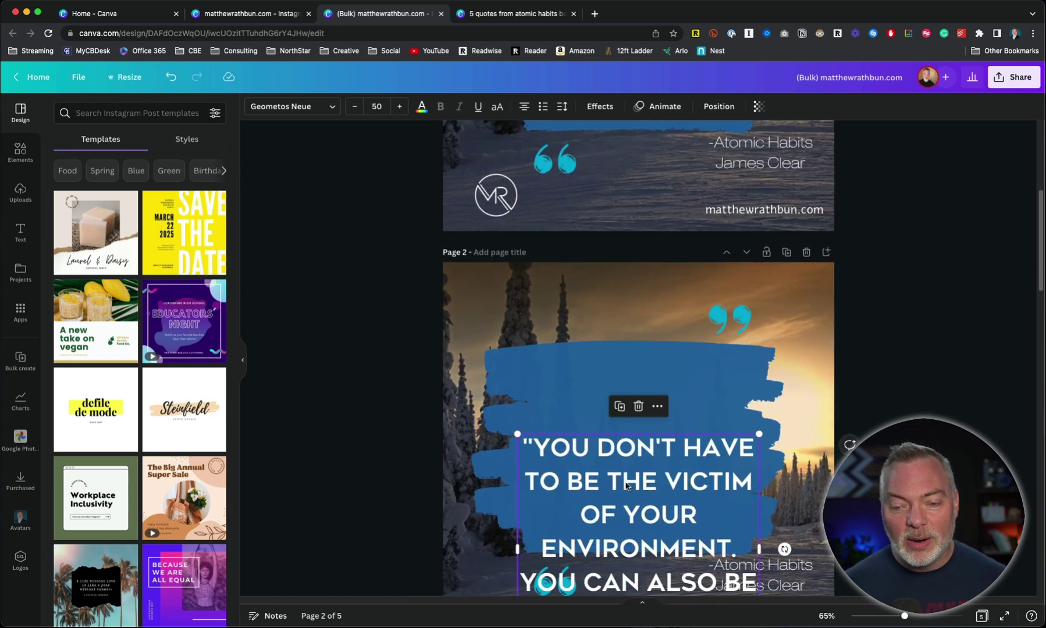
{"action": "mouse_move", "coordinate": [627, 487]}
{"action": "left_mouse_down"}
{"action": "mouse_move", "coordinate": [620, 381]}
{"action": "mouse_move", "coordinate": [637, 445]}
{"action": "left_mouse_up"}
{"action": "double_click", "coordinate": [354, 106]}
{"action": "double_click", "coordinate": [355, 107]}
{"action": "left_click", "coordinate": [355, 106]}
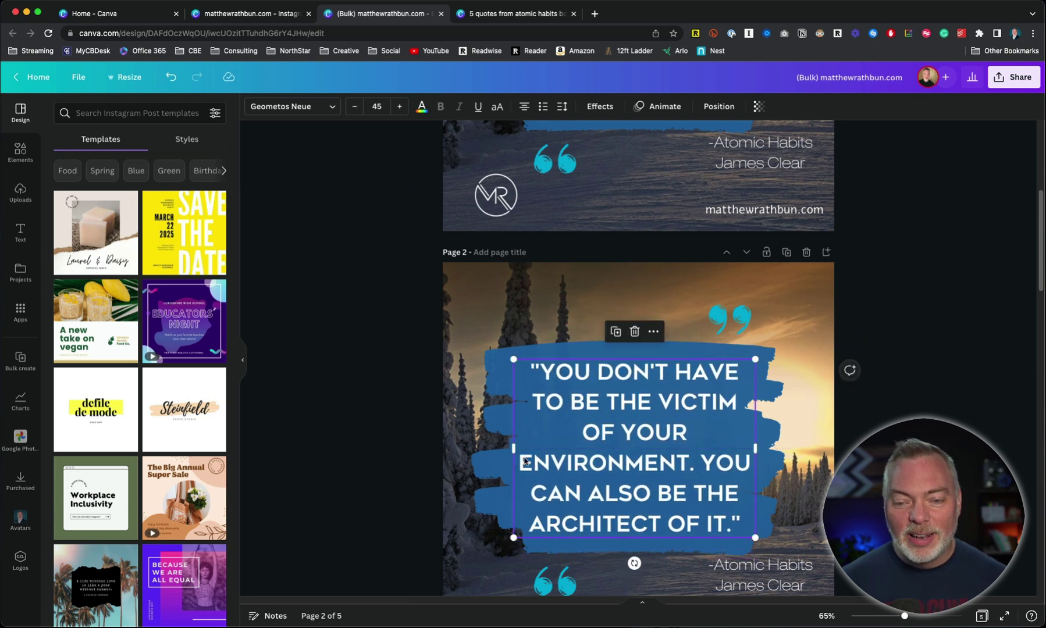
Step: Move page 3's quote up so that it sits within the brush stroke
{"action": "scroll", "coordinate": [530, 462], "scroll_direction": "down", "scroll_amount": 10}
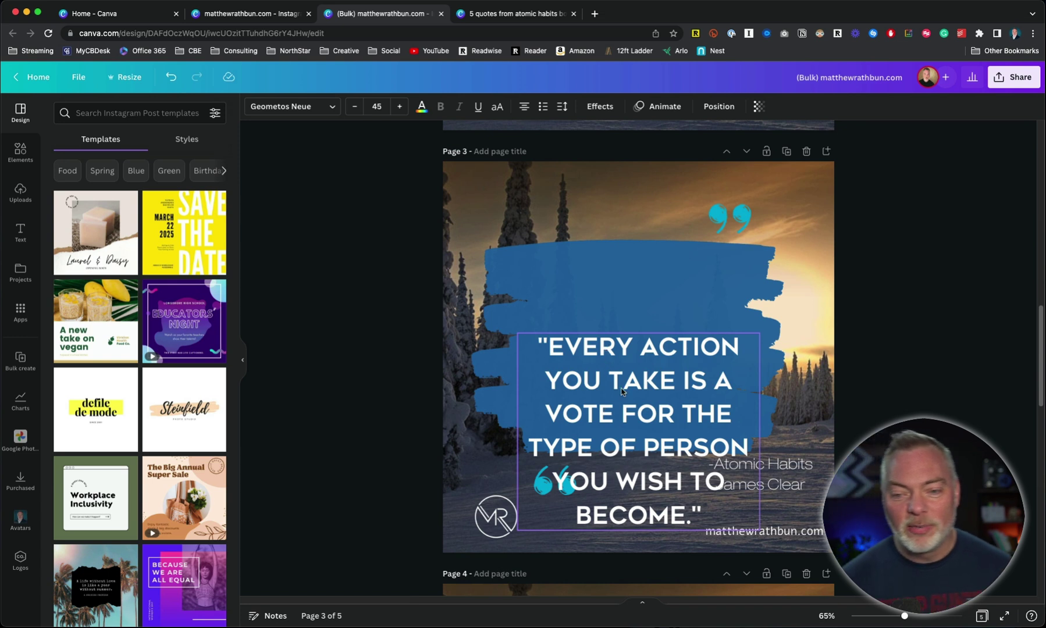
{"action": "left_click", "coordinate": [654, 414]}
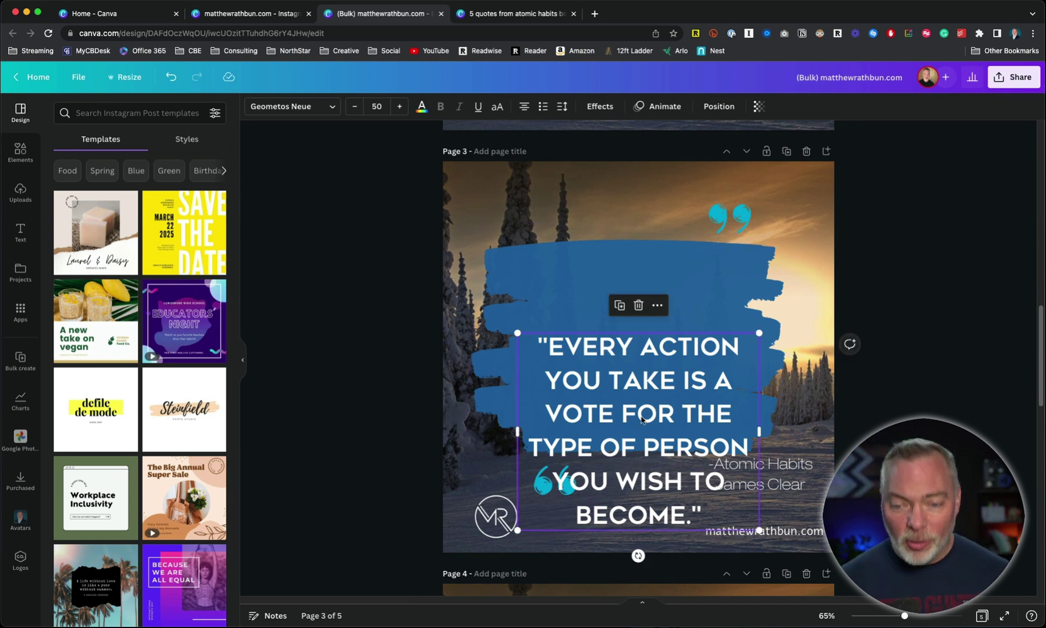
{"action": "left_click_drag", "start_coordinate": [643, 483], "coordinate": [642, 397]}
Step: Reduce page 4's quote to font size 45 and position it within the brush stroke
{"action": "scroll", "coordinate": [626, 516], "scroll_direction": "down", "scroll_amount": 5}
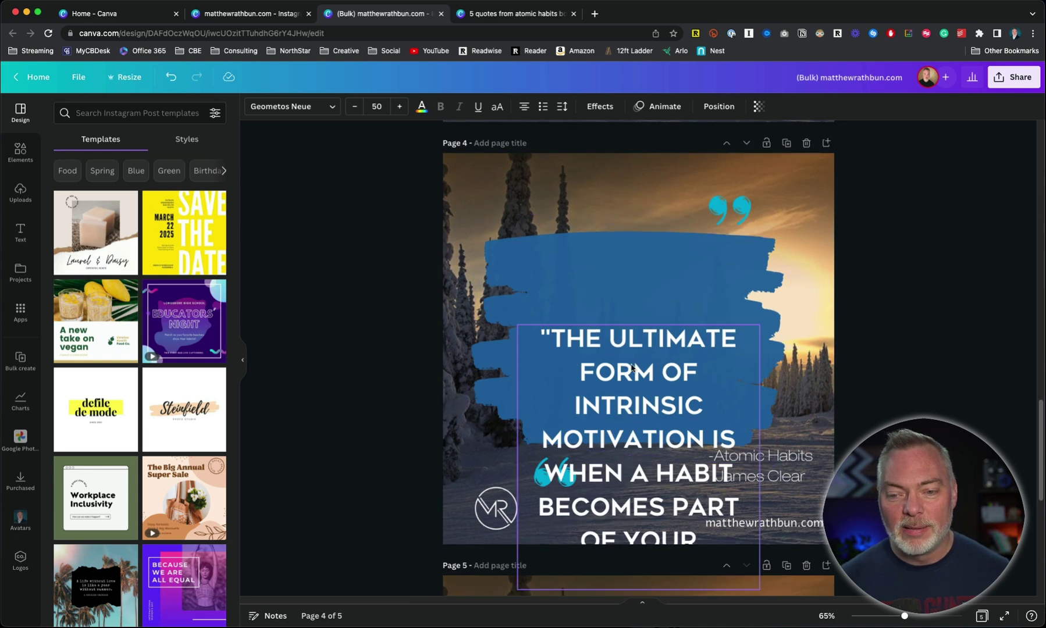
{"action": "left_click", "coordinate": [627, 433]}
{"action": "left_click_drag", "start_coordinate": [644, 480], "coordinate": [644, 355]}
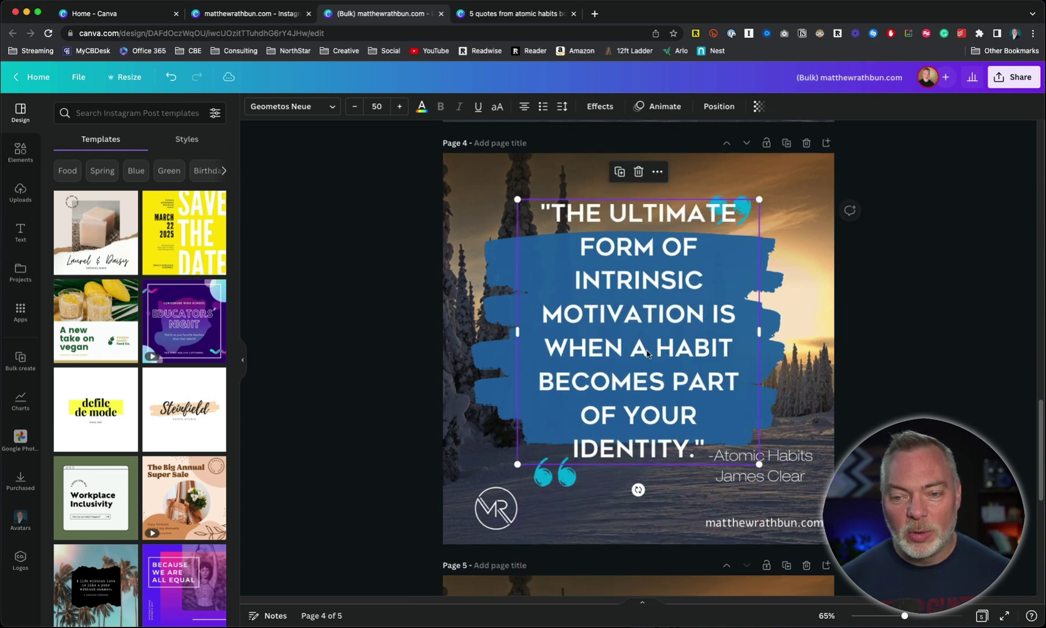
{"action": "left_click", "coordinate": [354, 106]}
{"action": "left_click", "coordinate": [354, 107]}
{"action": "left_click", "coordinate": [354, 107]}
{"action": "left_click", "coordinate": [354, 106]}
{"action": "left_click", "coordinate": [354, 107]}
{"action": "left_click_drag", "start_coordinate": [639, 337], "coordinate": [639, 376]}
{"action": "left_click", "coordinate": [388, 365]}
Step: Move page 5's quote up so that it is centred within the brush stroke
{"action": "scroll", "coordinate": [389, 384], "scroll_direction": "down", "scroll_amount": 3}
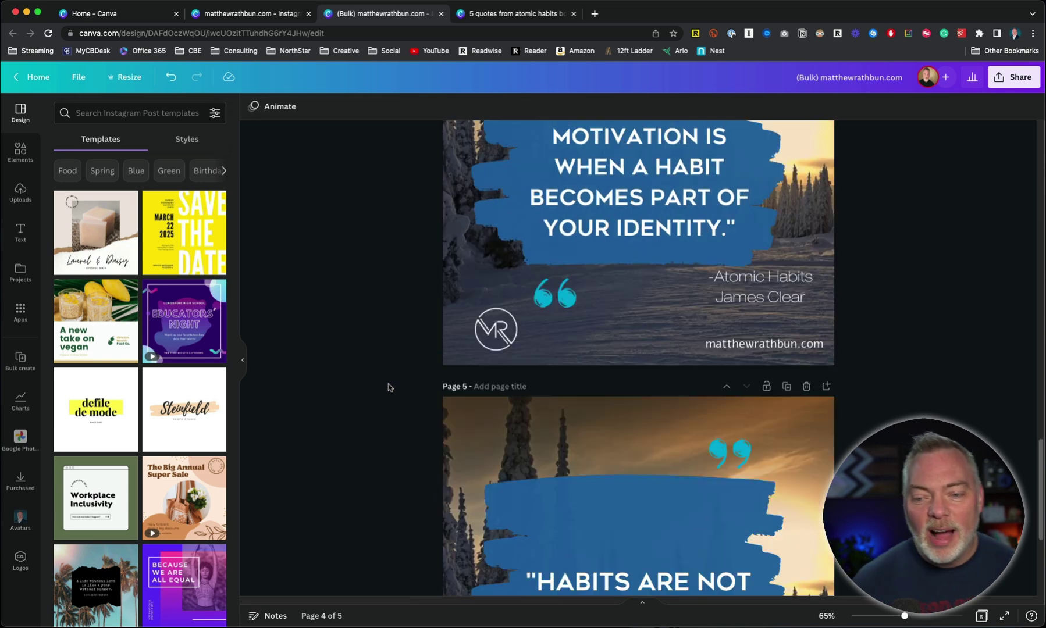
{"action": "scroll", "coordinate": [390, 387], "scroll_direction": "down", "scroll_amount": 3}
{"action": "left_click_drag", "start_coordinate": [657, 428], "coordinate": [658, 361]}
{"action": "left_click", "coordinate": [392, 340]}
{"action": "scroll", "coordinate": [394, 342], "scroll_direction": "down", "scroll_amount": 1}
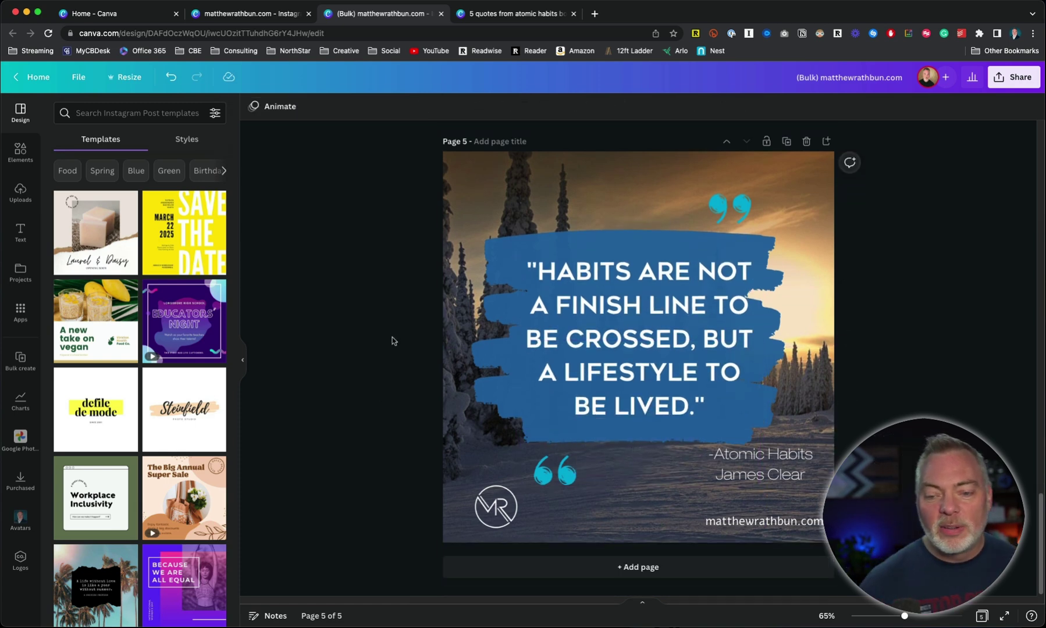
Step: Open the Schedule option for the finished design from its full list of sharing options
{"action": "scroll", "coordinate": [393, 340], "scroll_direction": "up", "scroll_amount": 20}
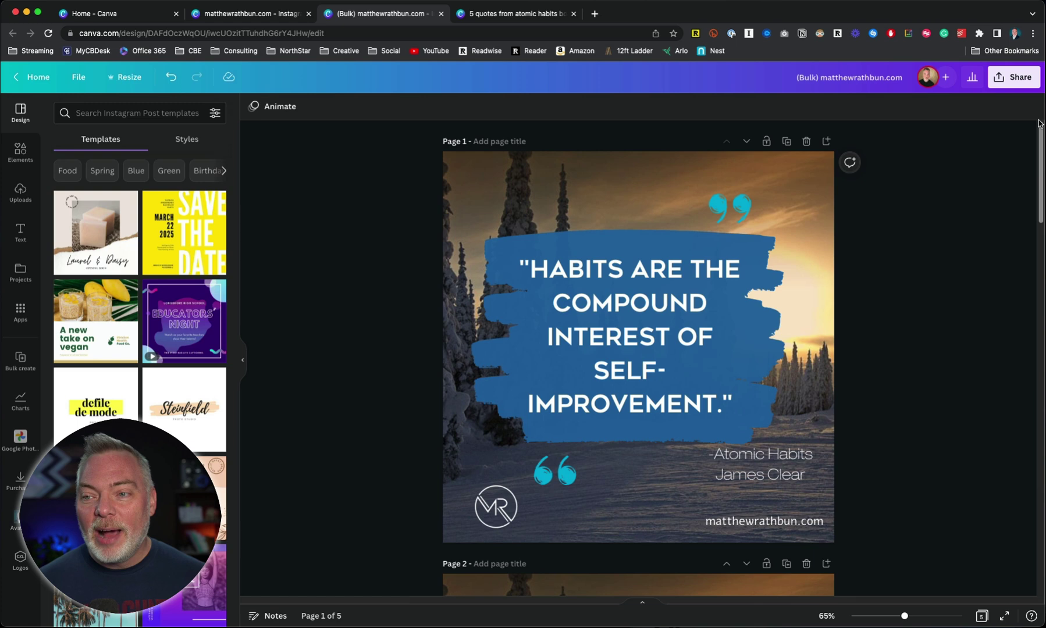
{"action": "left_click", "coordinate": [1013, 76]}
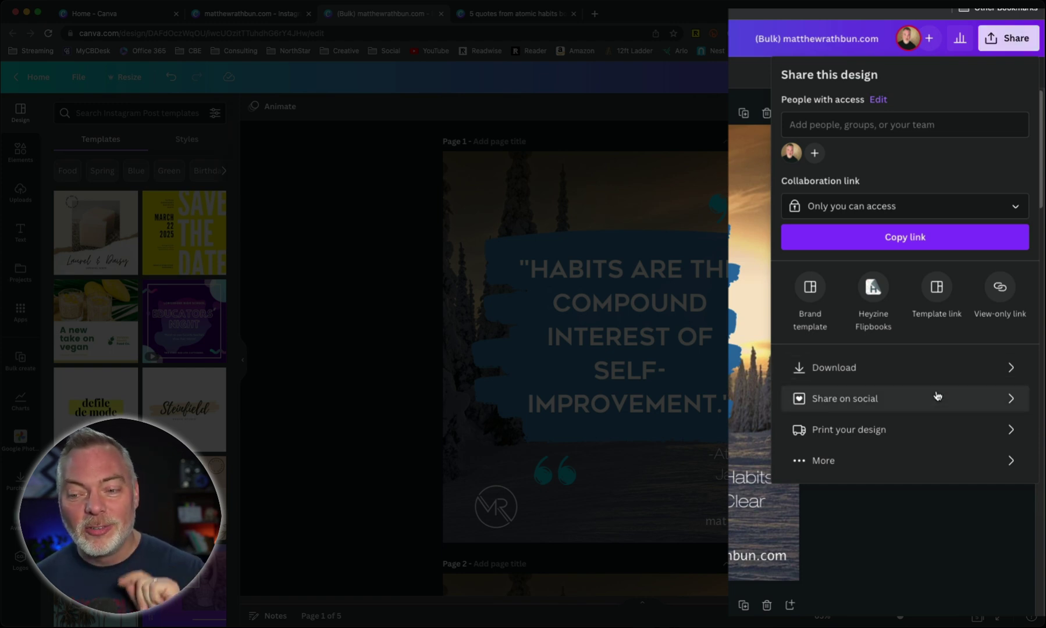
{"action": "left_click", "coordinate": [840, 468]}
{"action": "scroll", "coordinate": [878, 407], "scroll_direction": "down", "scroll_amount": 2}
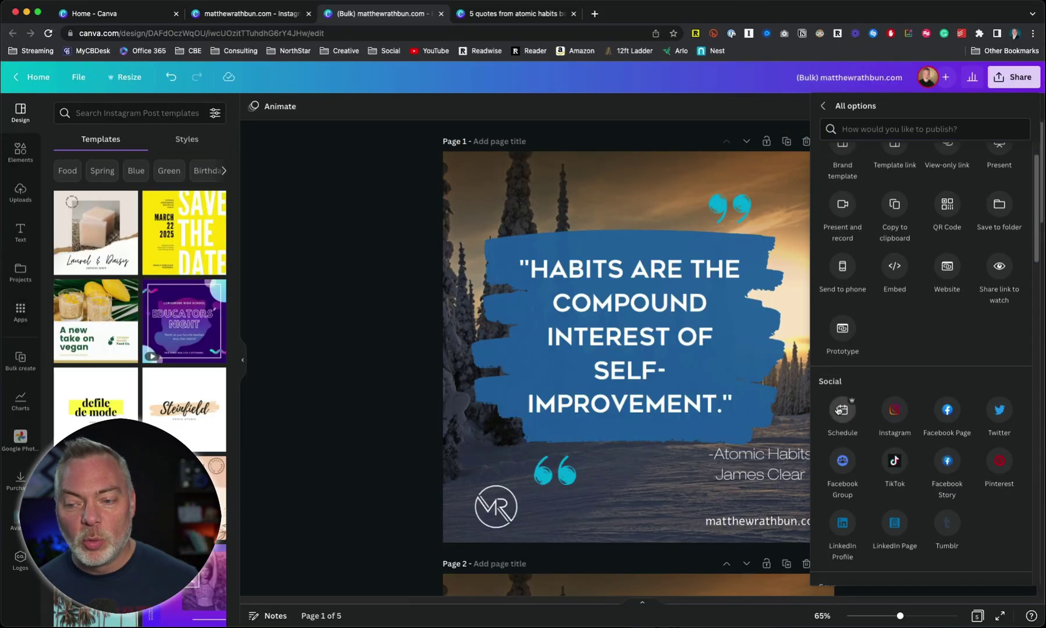
{"action": "left_click", "coordinate": [808, 428]}
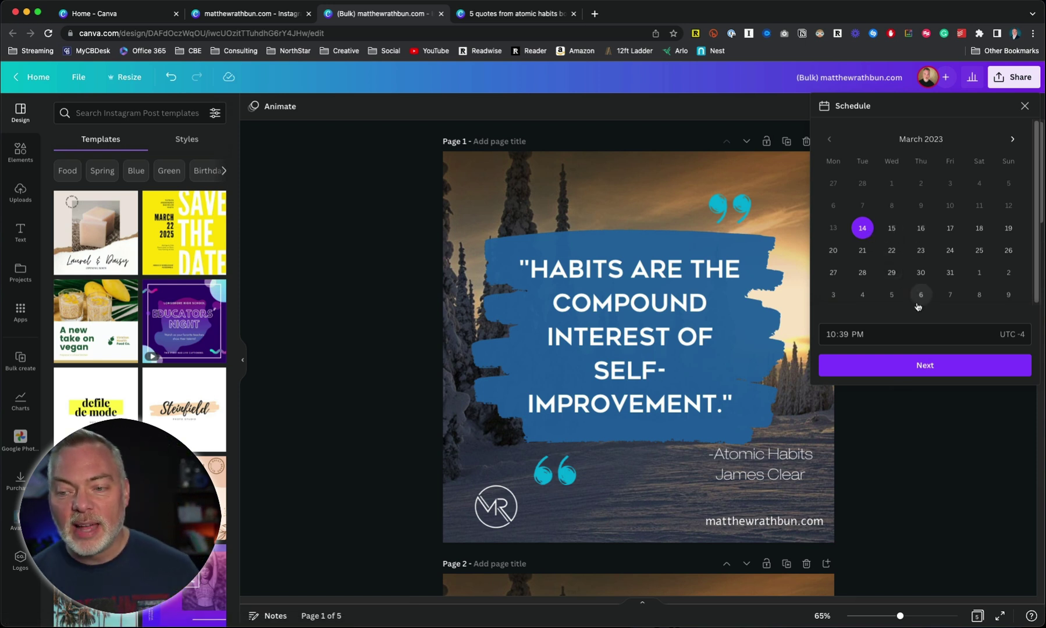
Step: Set the post's schedule to March 15, 2023 at 03:39 PM and continue to the post details
{"action": "left_click", "coordinate": [892, 228]}
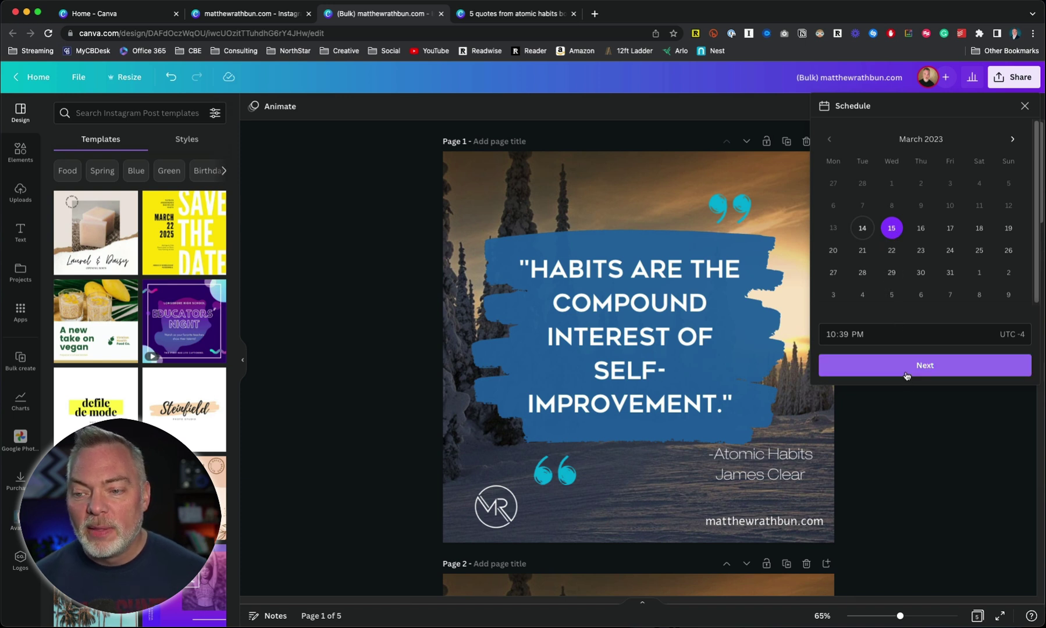
{"action": "left_click", "coordinate": [830, 335]}
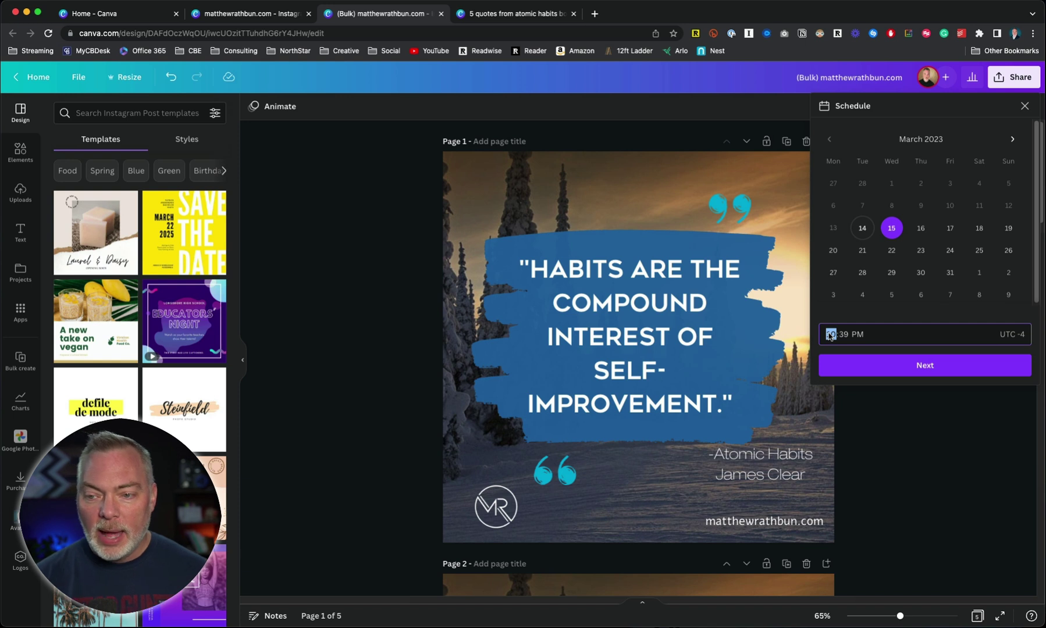
{"action": "type", "text": "3"}
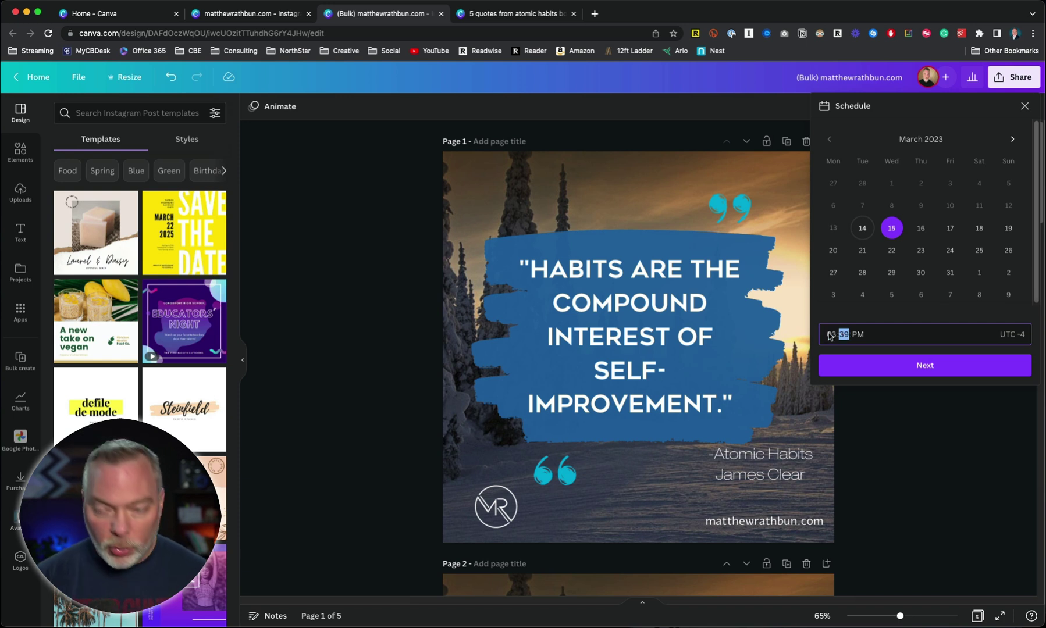
{"action": "key", "text": "Tab"}
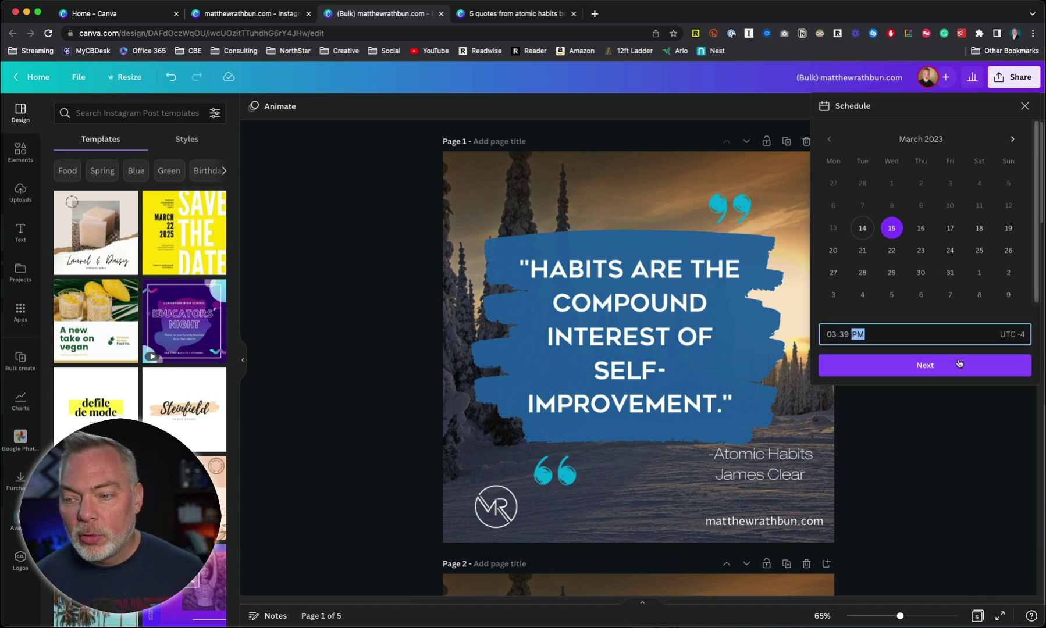
{"action": "left_click", "coordinate": [906, 363]}
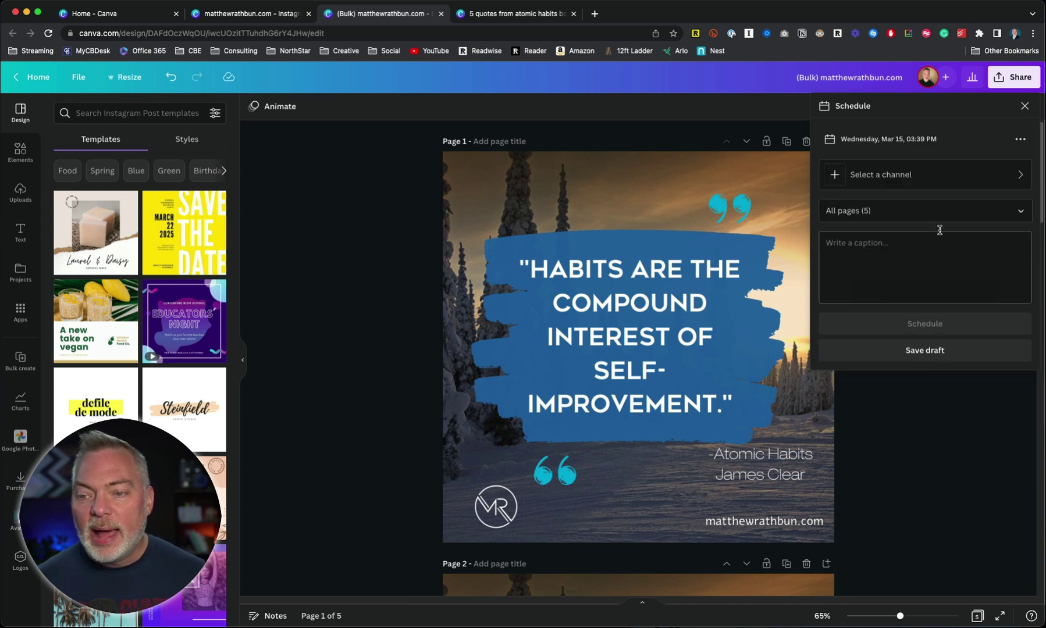
Step: Limit the scheduled post to page 1 instead of all pages
{"action": "left_click", "coordinate": [940, 211]}
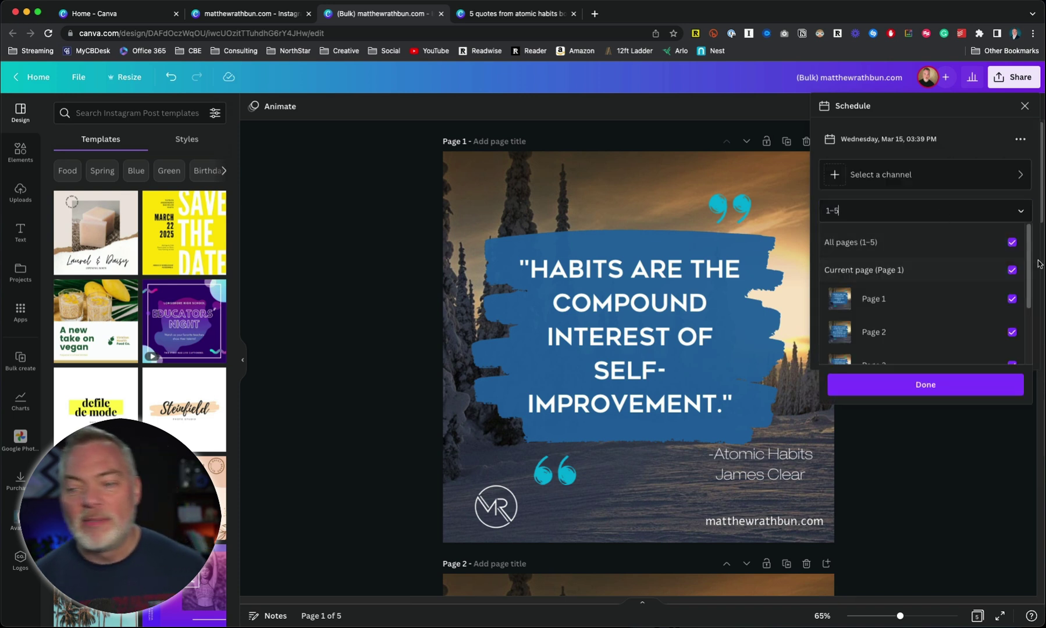
{"action": "left_click", "coordinate": [1012, 242]}
{"action": "left_click", "coordinate": [1012, 299]}
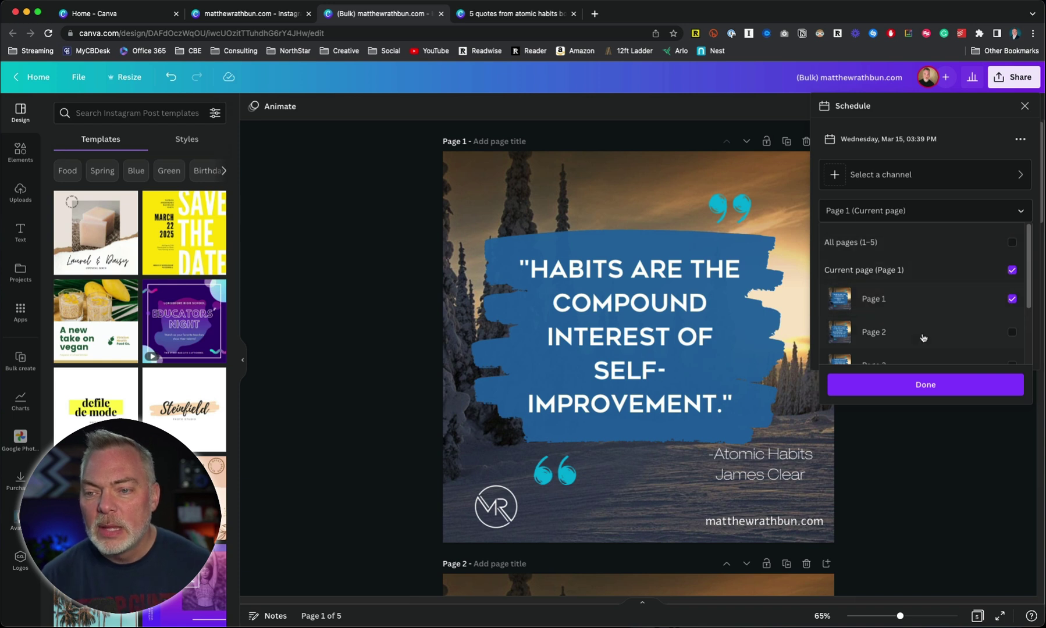
{"action": "left_click", "coordinate": [996, 184]}
Step: Set the post's channel to Instagram Business with the already connected account and open the empty caption for writing
{"action": "left_click", "coordinate": [1019, 178]}
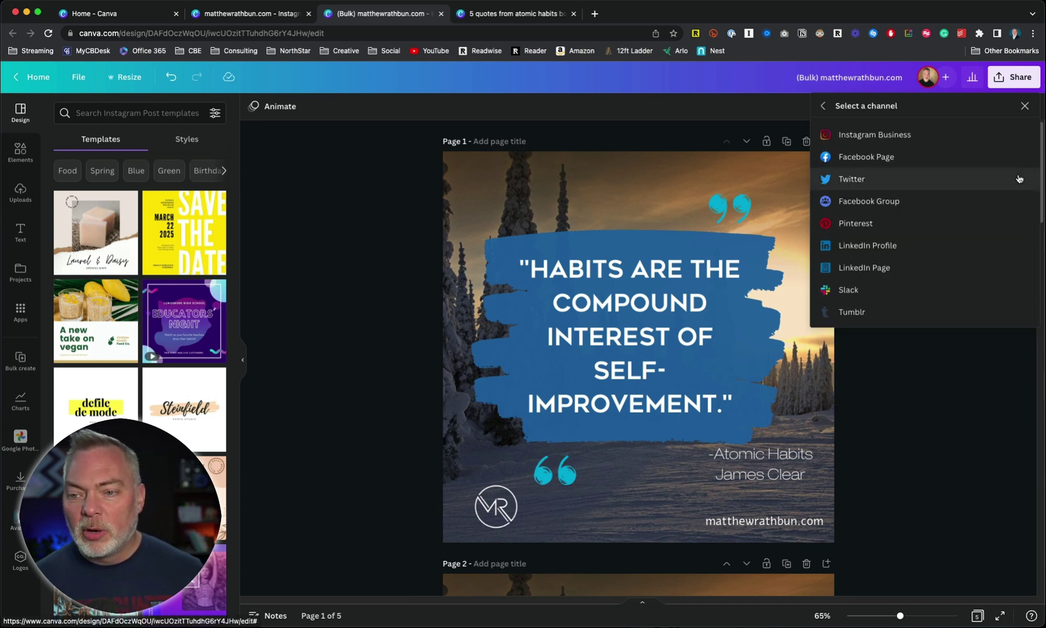
{"action": "left_click", "coordinate": [1019, 177]}
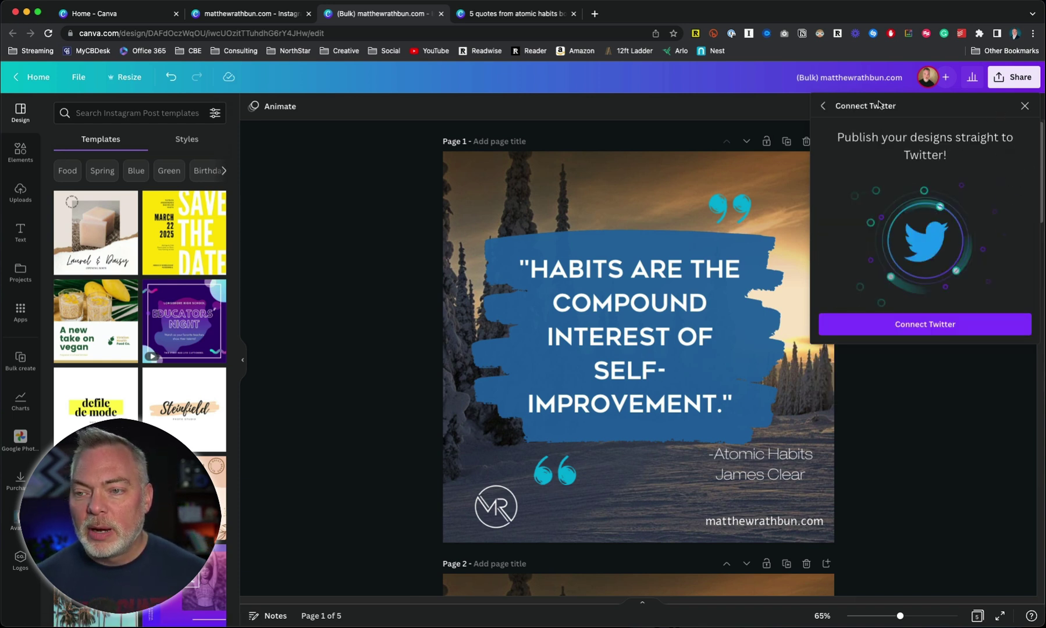
{"action": "left_click", "coordinate": [822, 107]}
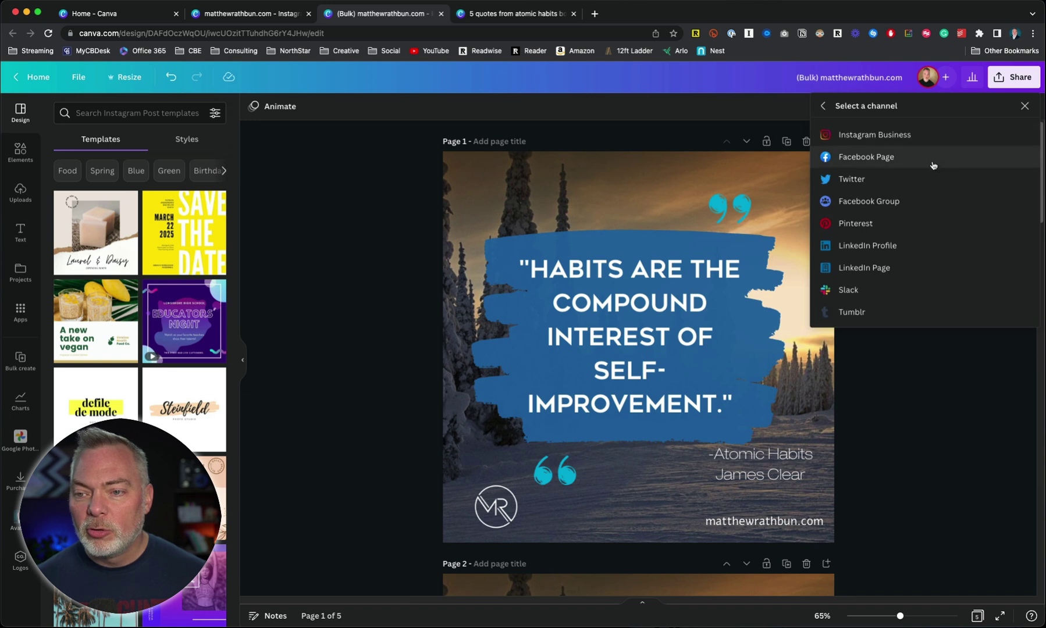
{"action": "left_click", "coordinate": [899, 133]}
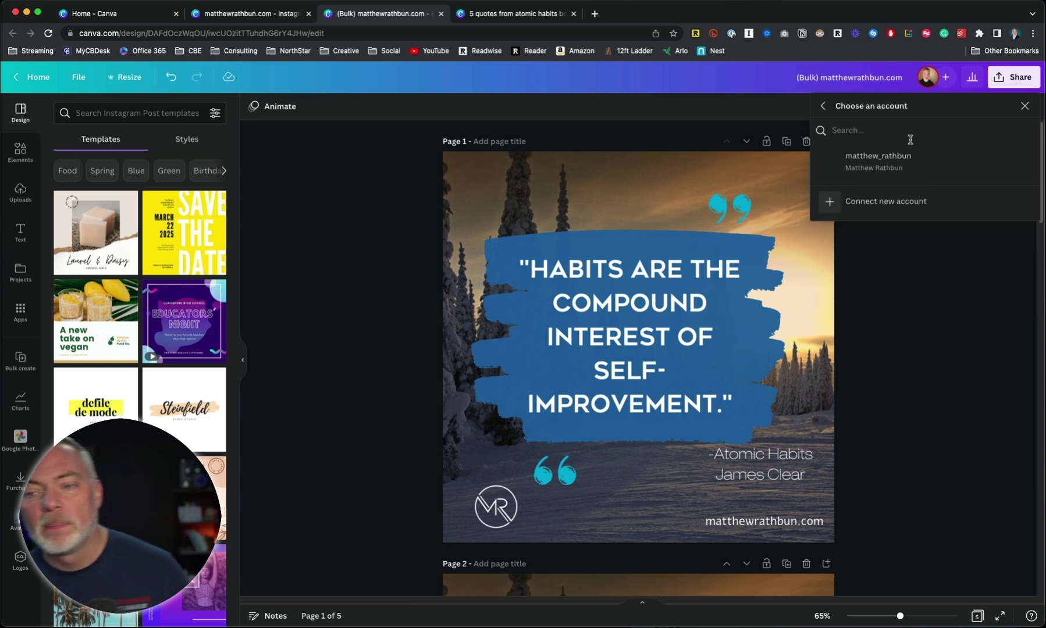
{"action": "left_click", "coordinate": [908, 156]}
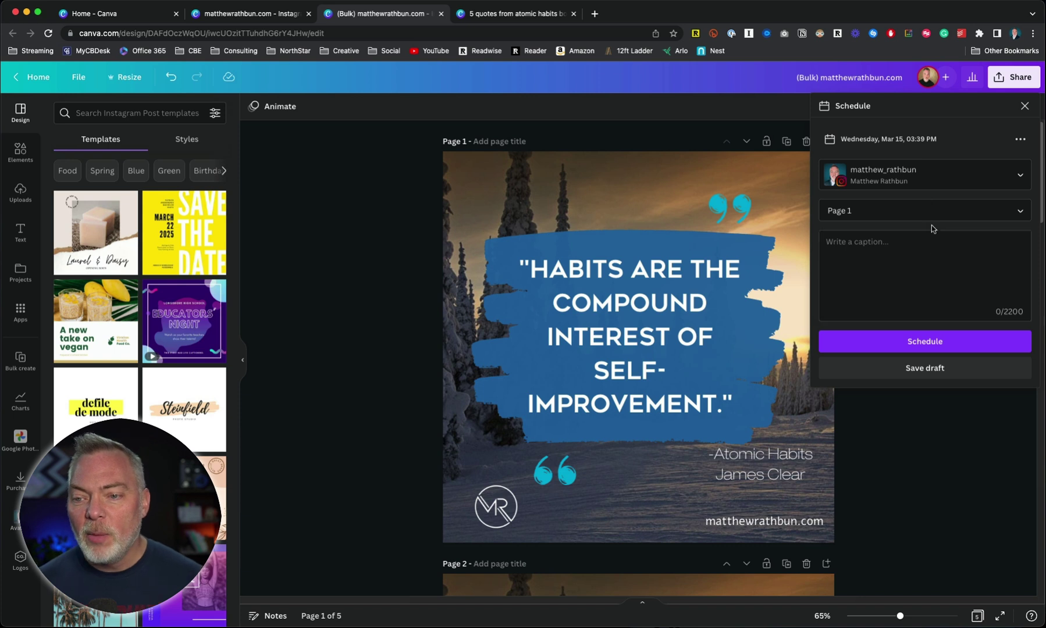
{"action": "left_click", "coordinate": [932, 250]}
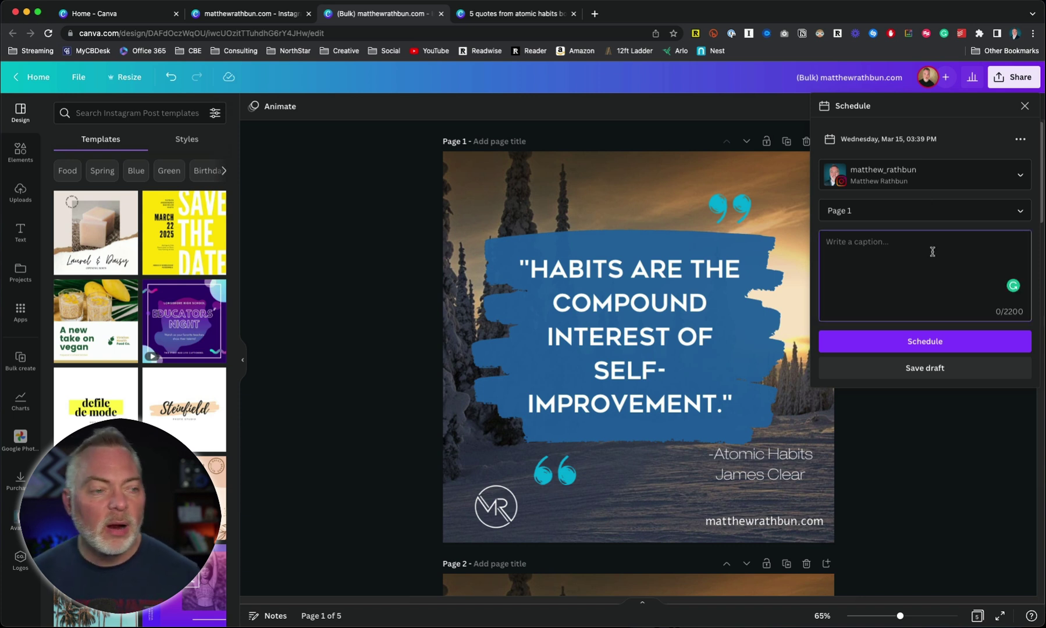